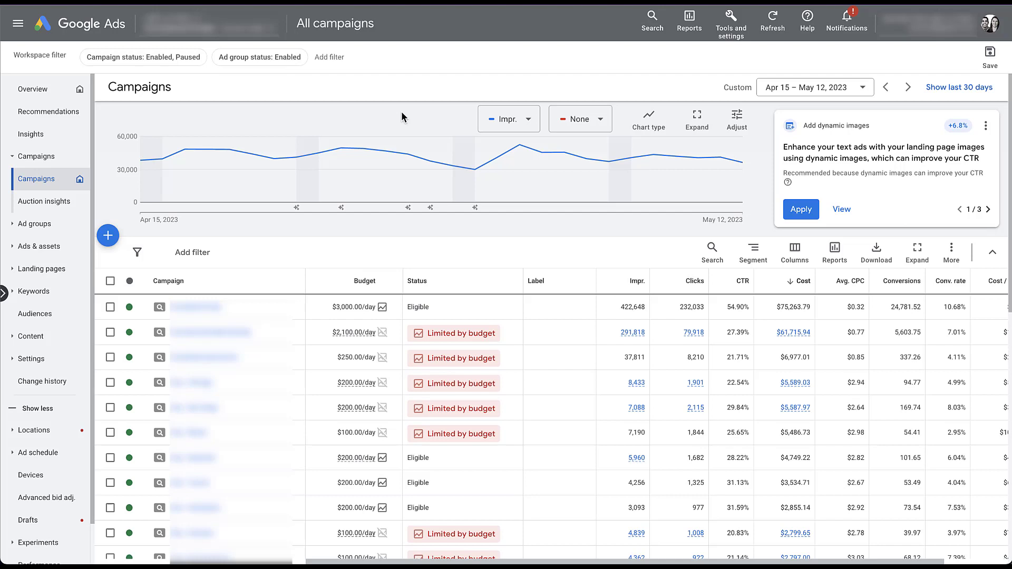
Open the $2,100.00/day campaign and go to its Ad schedule report in the left nav.
{"action": "left_click", "coordinate": [227, 333]}
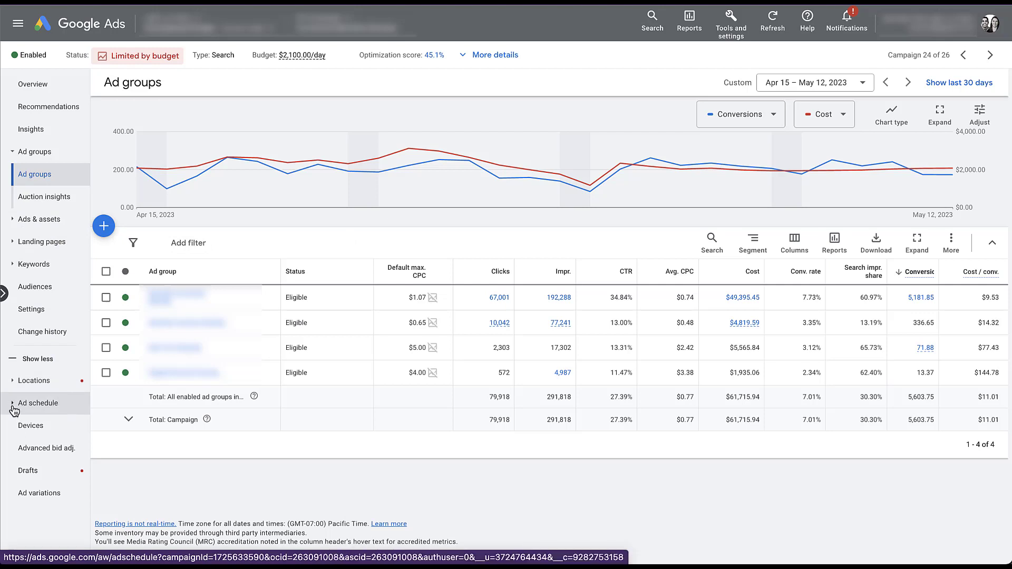
{"action": "left_click", "coordinate": [15, 363]}
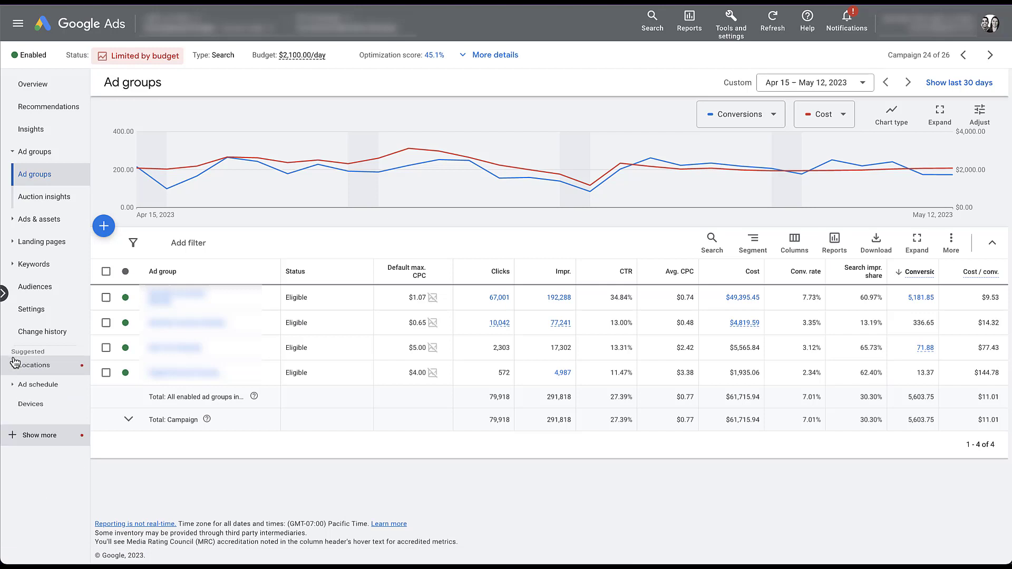
{"action": "left_click", "coordinate": [16, 440]}
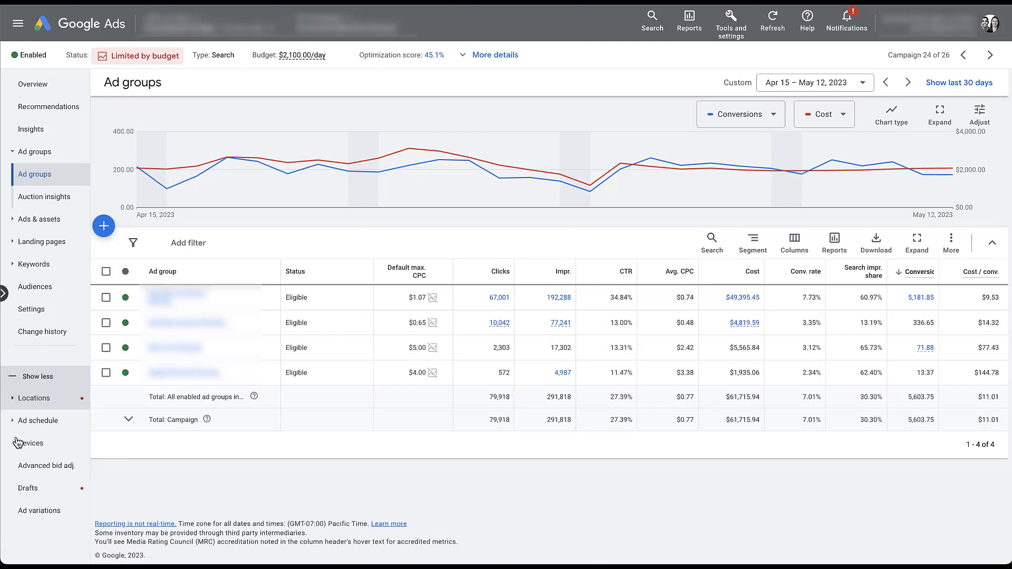
{"action": "left_click", "coordinate": [14, 406]}
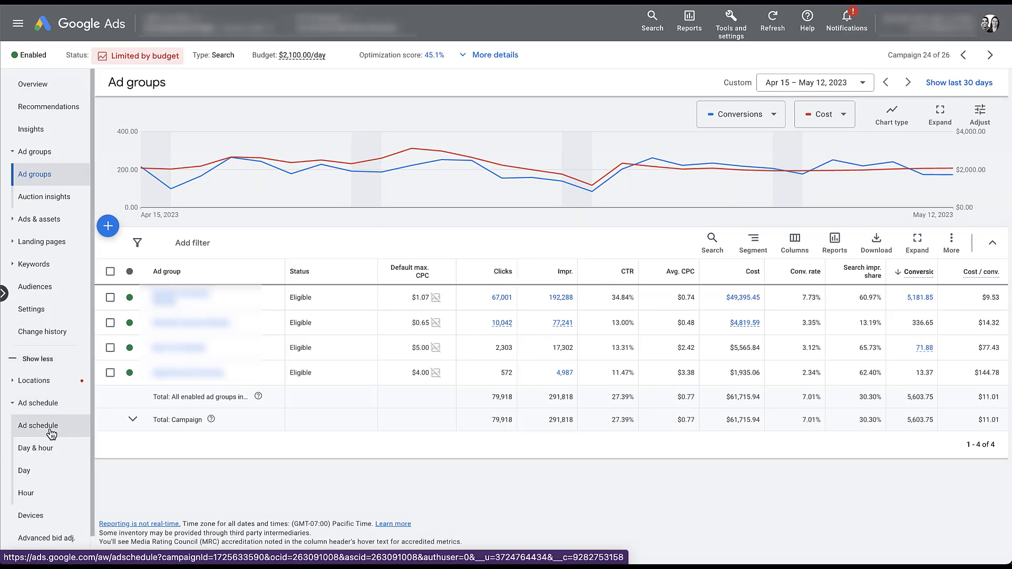
{"action": "left_click", "coordinate": [68, 428]}
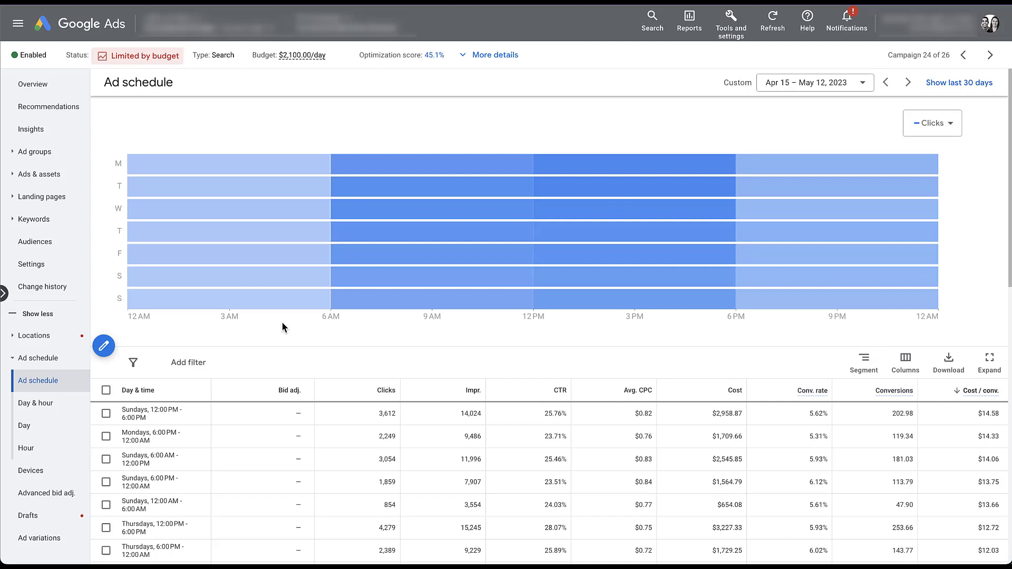
Review the schedule table, then switch the heatmap metric from Clicks to Conversions.
{"action": "scroll", "coordinate": [282, 323], "scroll_direction": "down", "scroll_amount": 4}
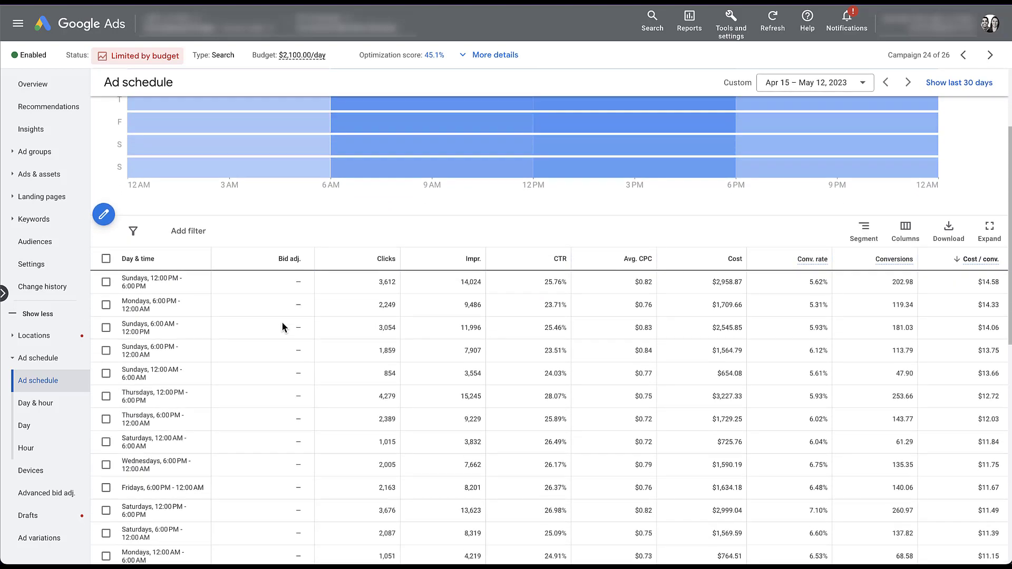
{"action": "scroll", "coordinate": [282, 326], "scroll_direction": "down", "scroll_amount": 1}
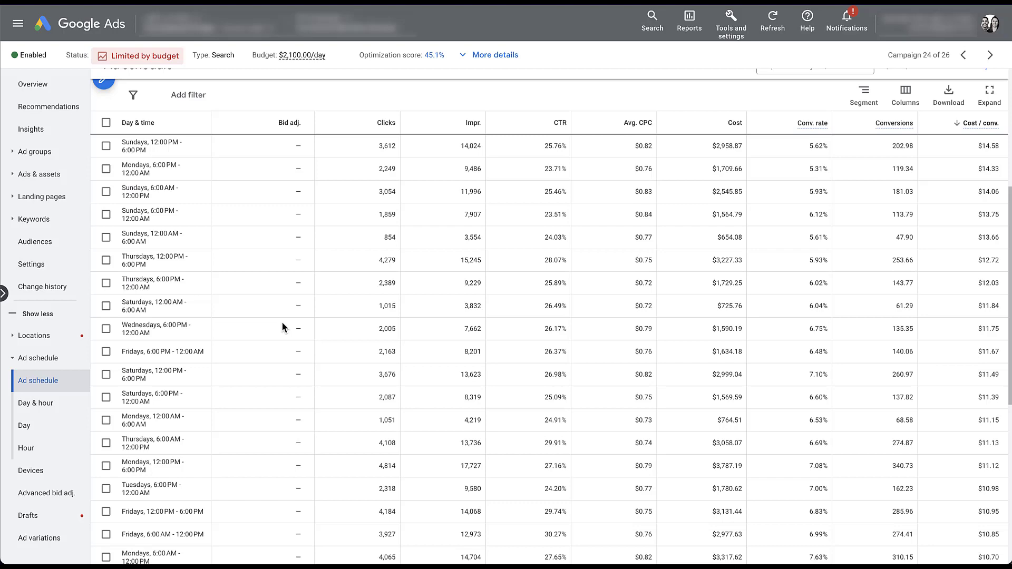
{"action": "scroll", "coordinate": [282, 323], "scroll_direction": "up", "scroll_amount": 5}
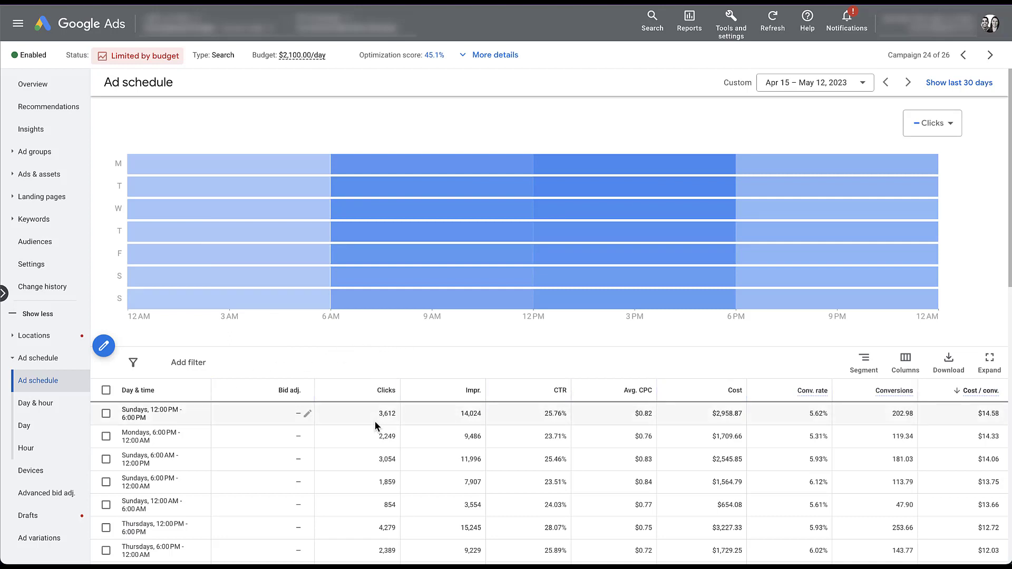
{"action": "mouse_move", "coordinate": [621, 303]}
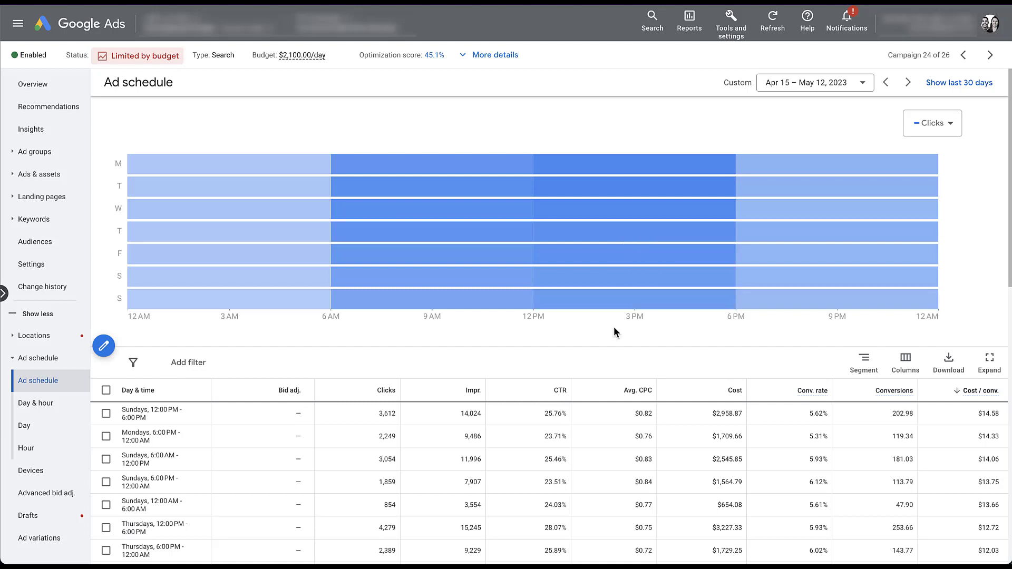
{"action": "left_click", "coordinate": [955, 125]}
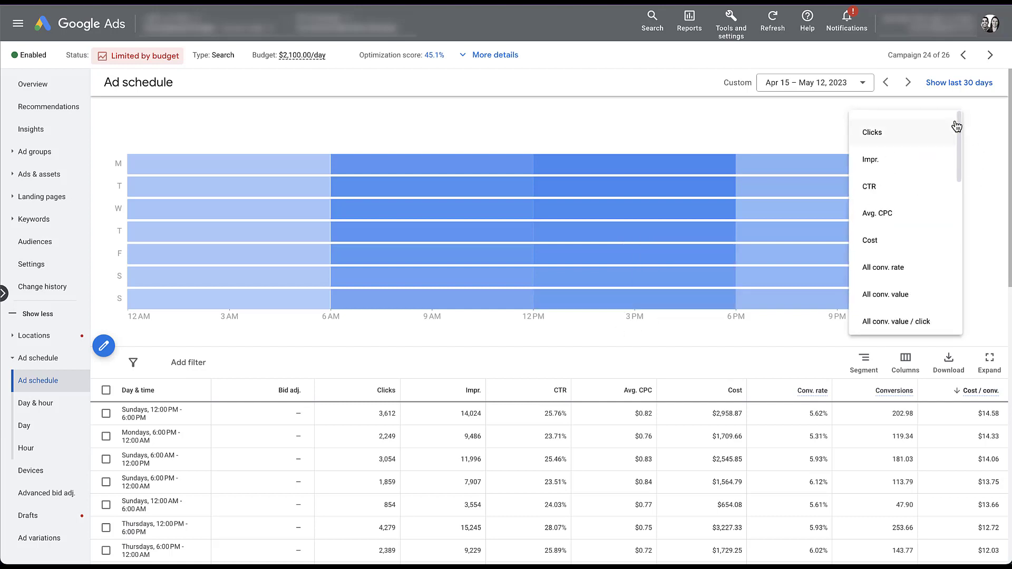
{"action": "scroll", "coordinate": [932, 242], "scroll_direction": "down", "scroll_amount": 3}
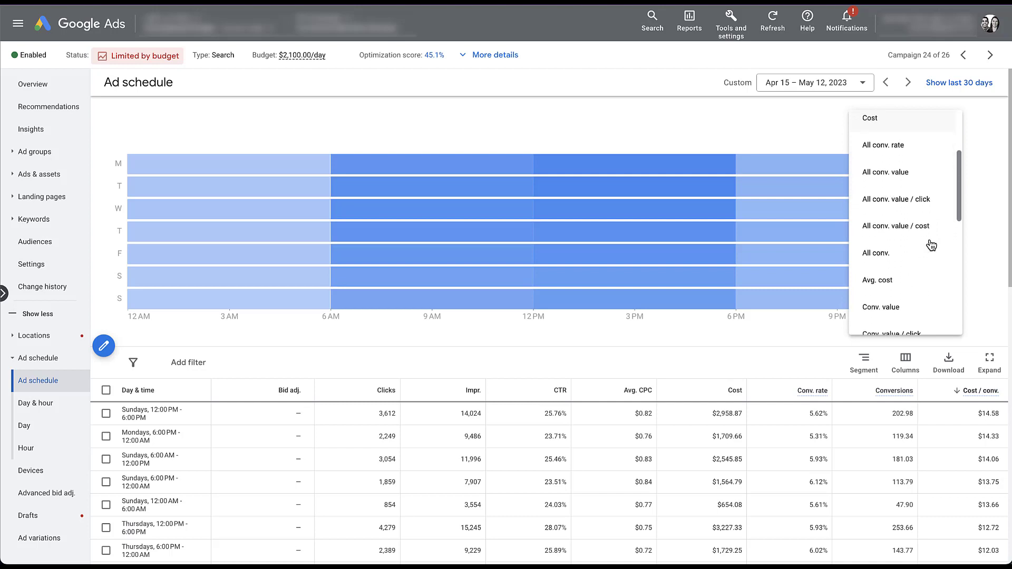
{"action": "scroll", "coordinate": [931, 244], "scroll_direction": "down", "scroll_amount": 5}
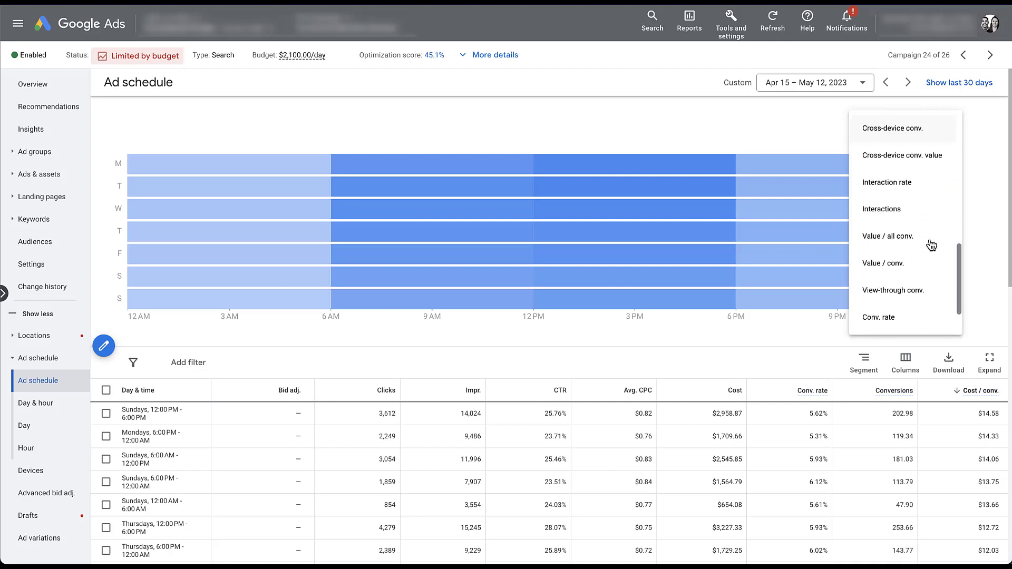
{"action": "scroll", "coordinate": [931, 244], "scroll_direction": "down", "scroll_amount": 2}
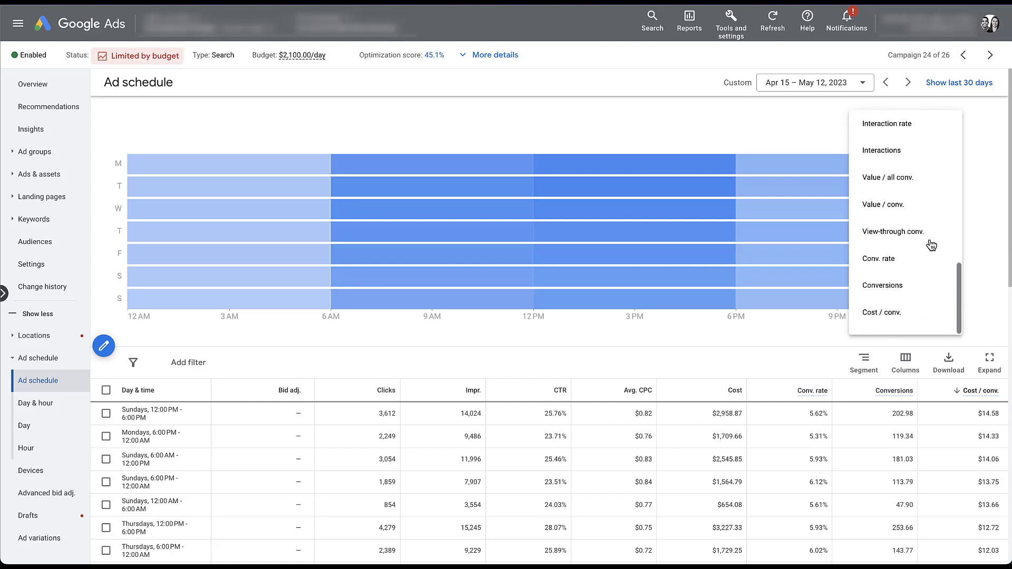
{"action": "left_click", "coordinate": [904, 294]}
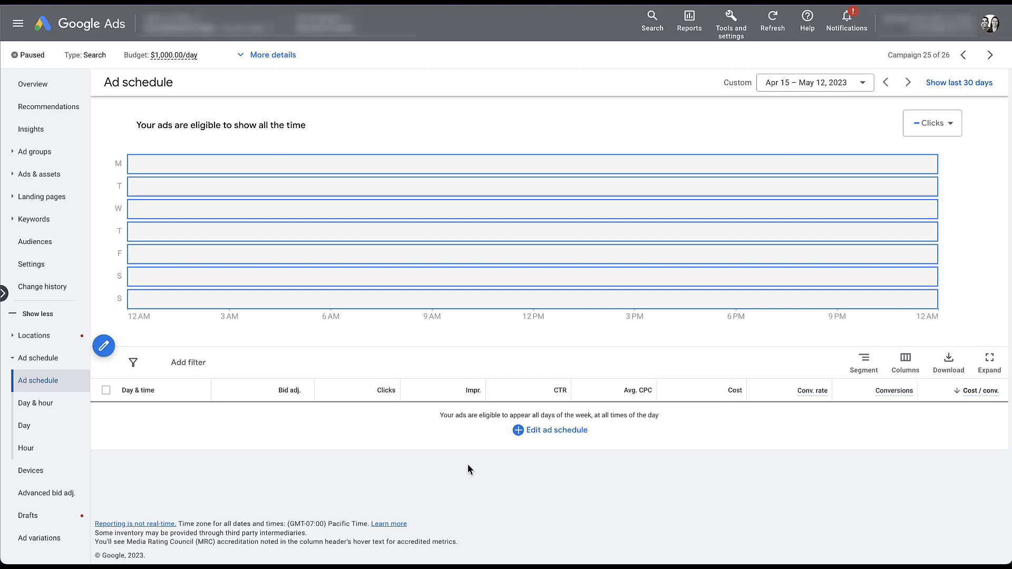
Edit the campaign's ad schedule and keep times on the 12-hour clock.
{"action": "left_click", "coordinate": [104, 344]}
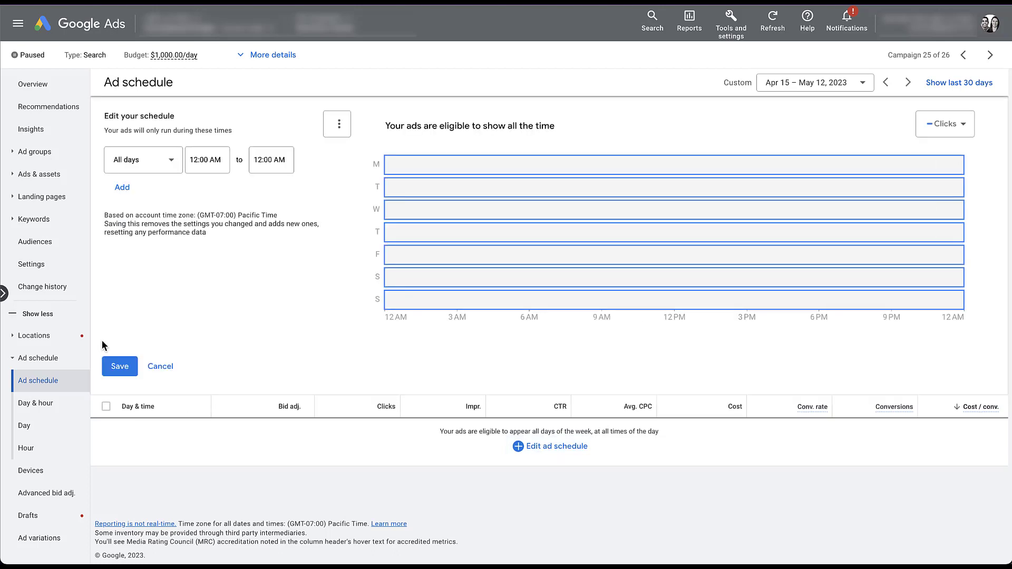
{"action": "left_click", "coordinate": [347, 134]}
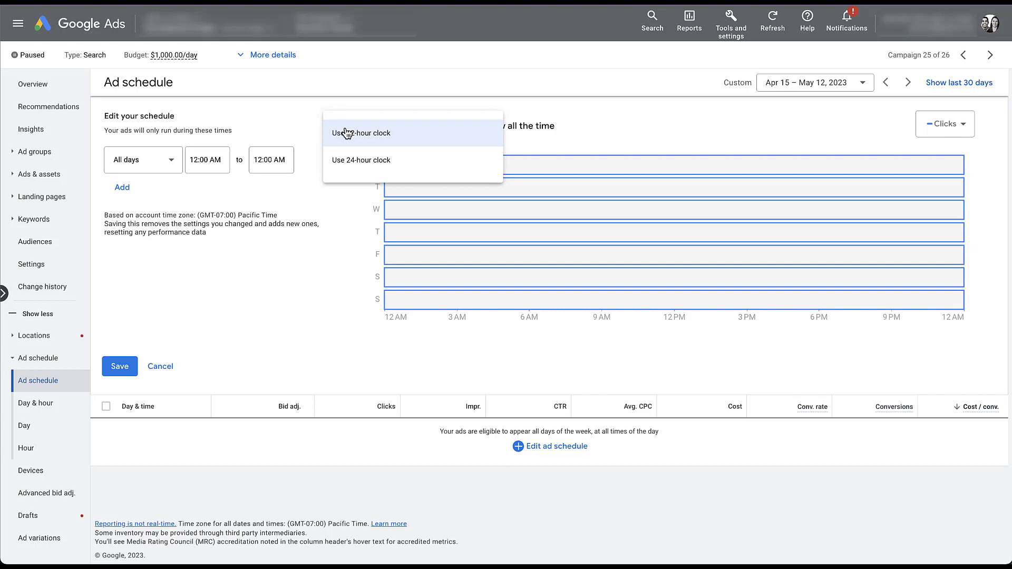
{"action": "left_click", "coordinate": [437, 132]}
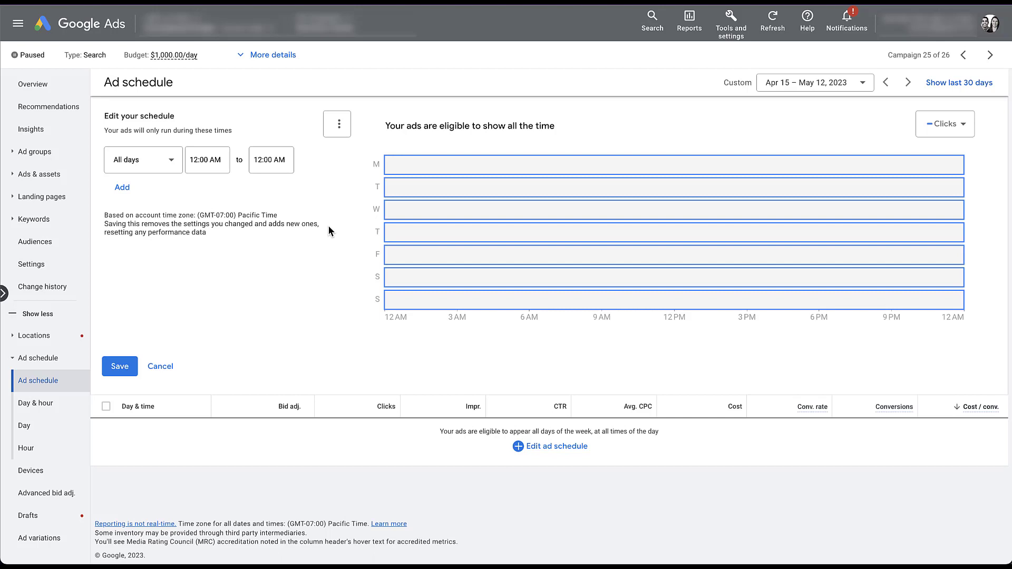
{"action": "left_click", "coordinate": [172, 162]}
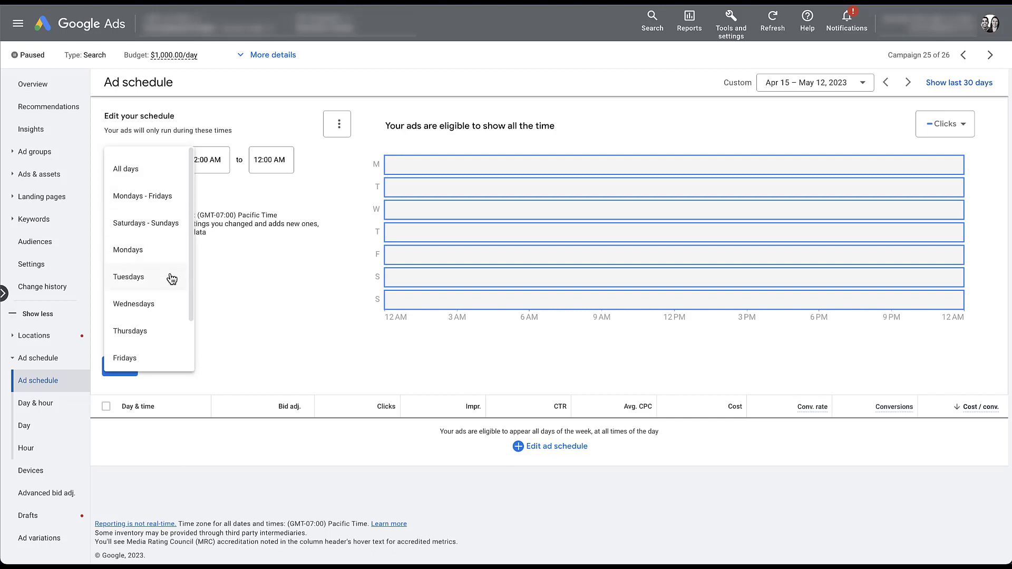
{"action": "scroll", "coordinate": [172, 308], "scroll_direction": "down", "scroll_amount": 2}
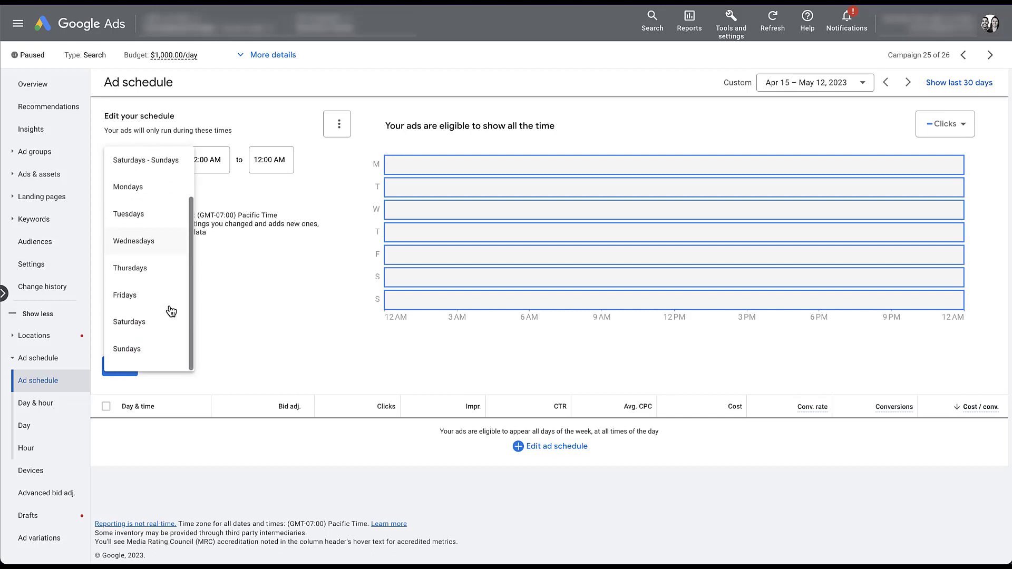
{"action": "scroll", "coordinate": [171, 311], "scroll_direction": "up", "scroll_amount": 1}
{"action": "scroll", "coordinate": [171, 311], "scroll_direction": "up", "scroll_amount": 1}
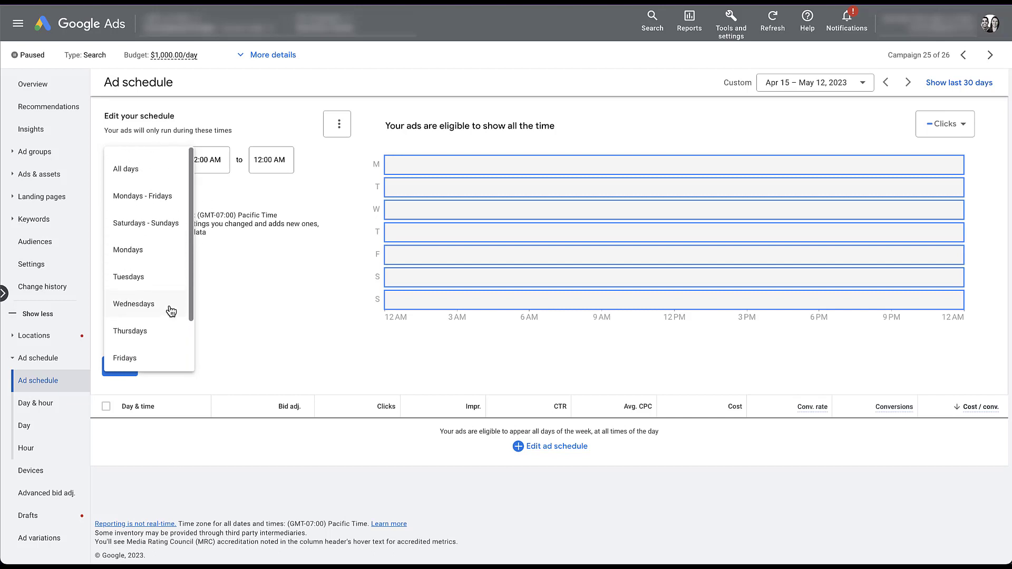
{"action": "left_click", "coordinate": [181, 180]}
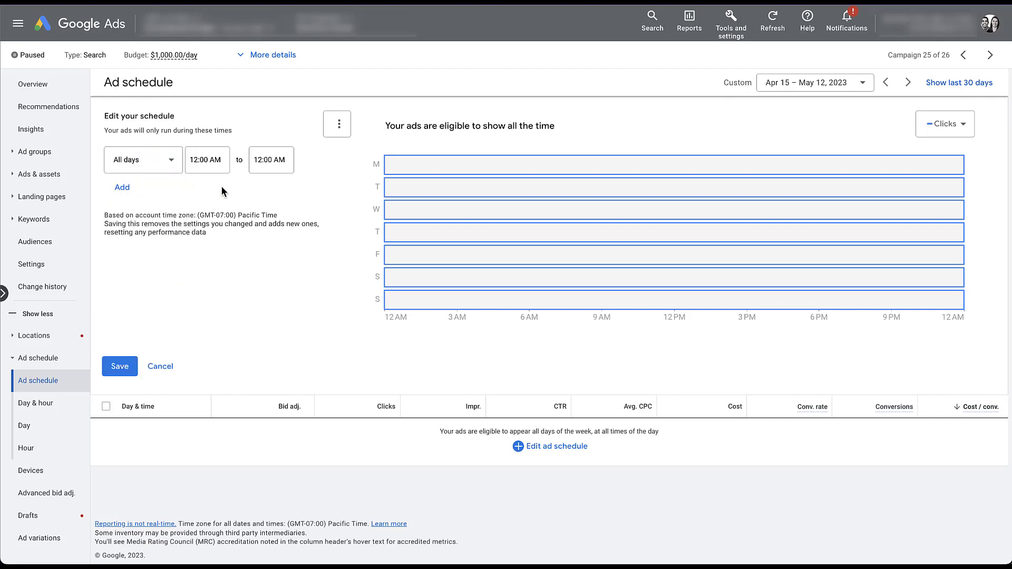
{"action": "left_click", "coordinate": [207, 170]}
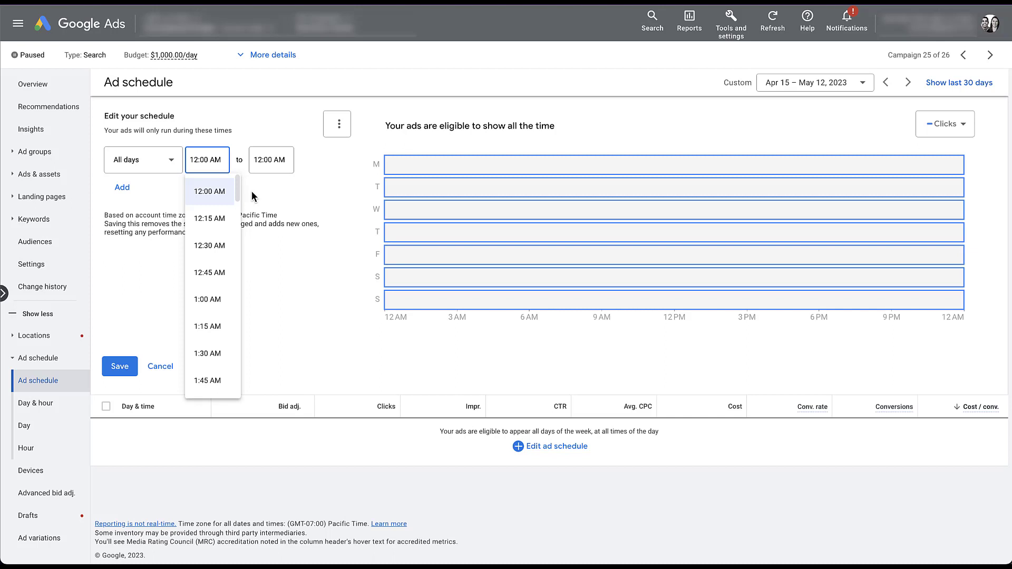
Change the All days row's end time to 6:00 AM.
{"action": "left_click", "coordinate": [252, 196]}
{"action": "left_click", "coordinate": [286, 163]}
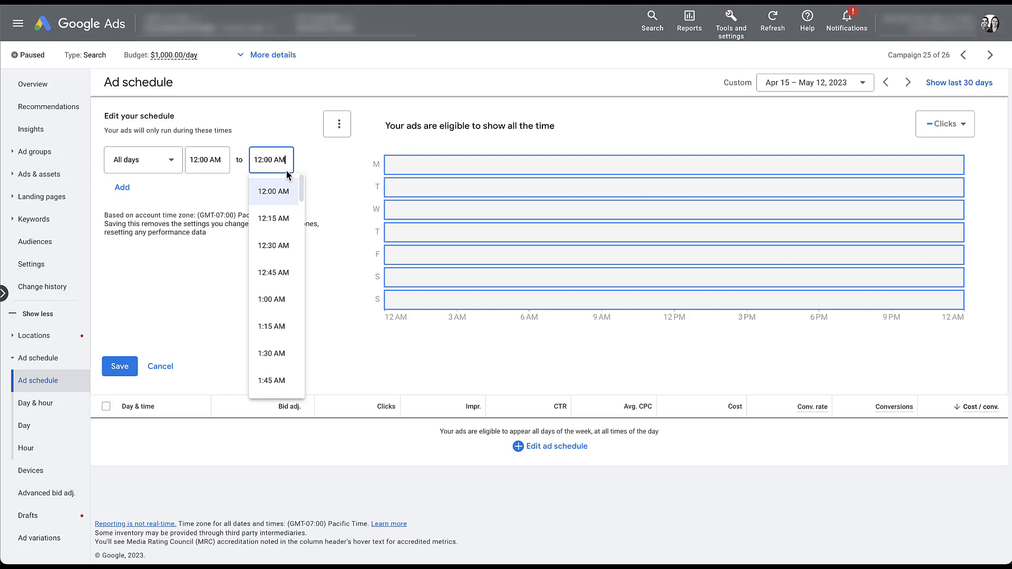
{"action": "left_click", "coordinate": [242, 190]}
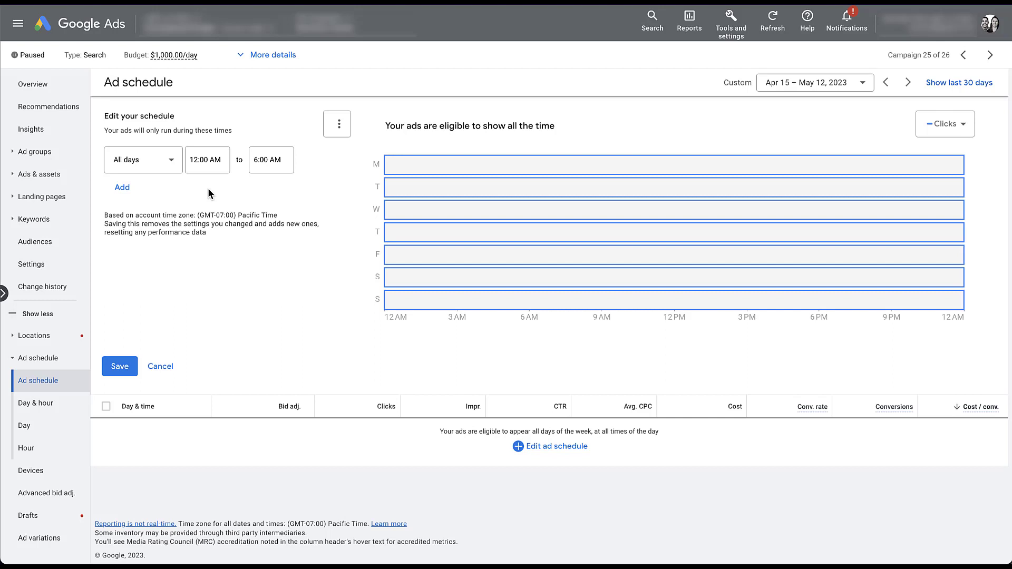
Add a time row and save, then reopen the schedule editor and delete two extra rows.
{"action": "left_click", "coordinate": [122, 187]}
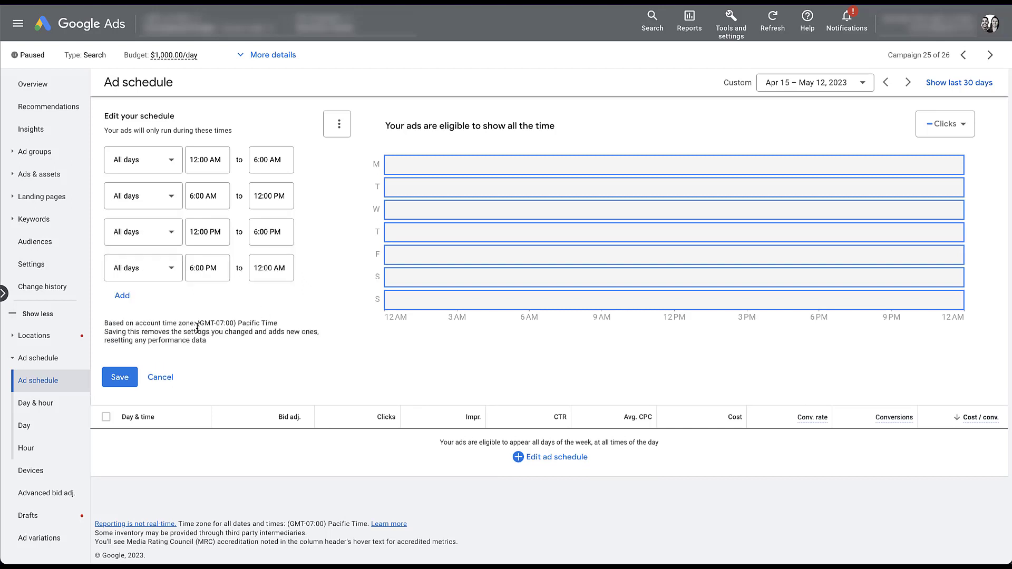
{"action": "left_click", "coordinate": [122, 378]}
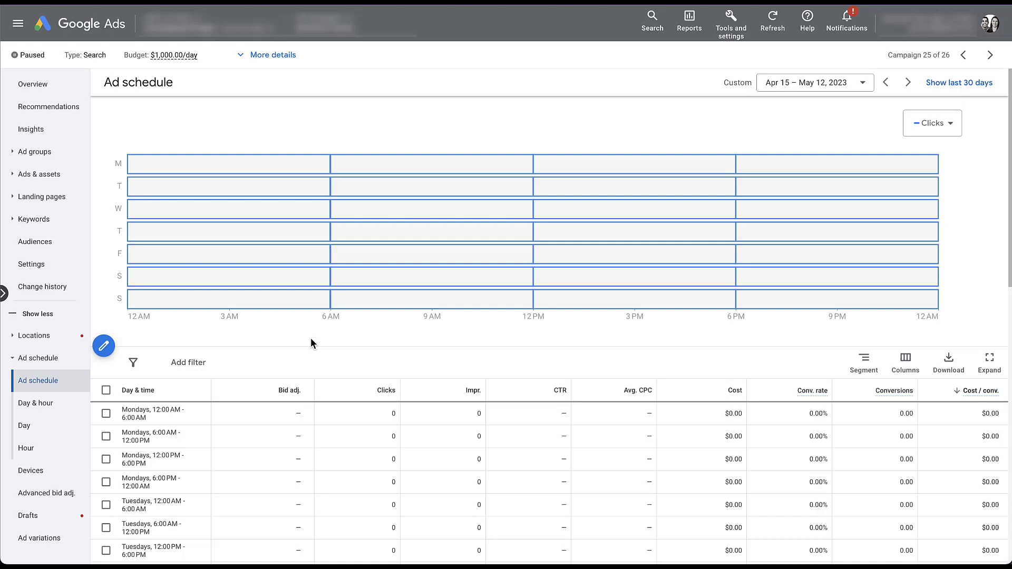
{"action": "left_click", "coordinate": [104, 346]}
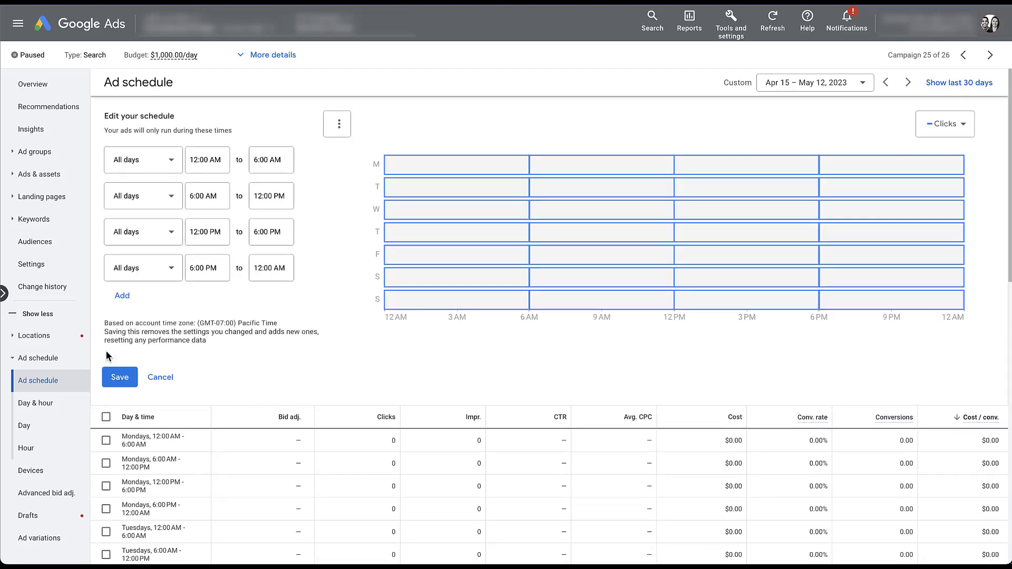
{"action": "mouse_move", "coordinate": [320, 157]}
{"action": "left_click", "coordinate": [301, 195]}
{"action": "left_click", "coordinate": [301, 195]}
{"action": "left_click", "coordinate": [302, 196]}
Add a Mondays–Fridays row running from 6:00 AM to 6:15 AM.
{"action": "left_click", "coordinate": [131, 189]}
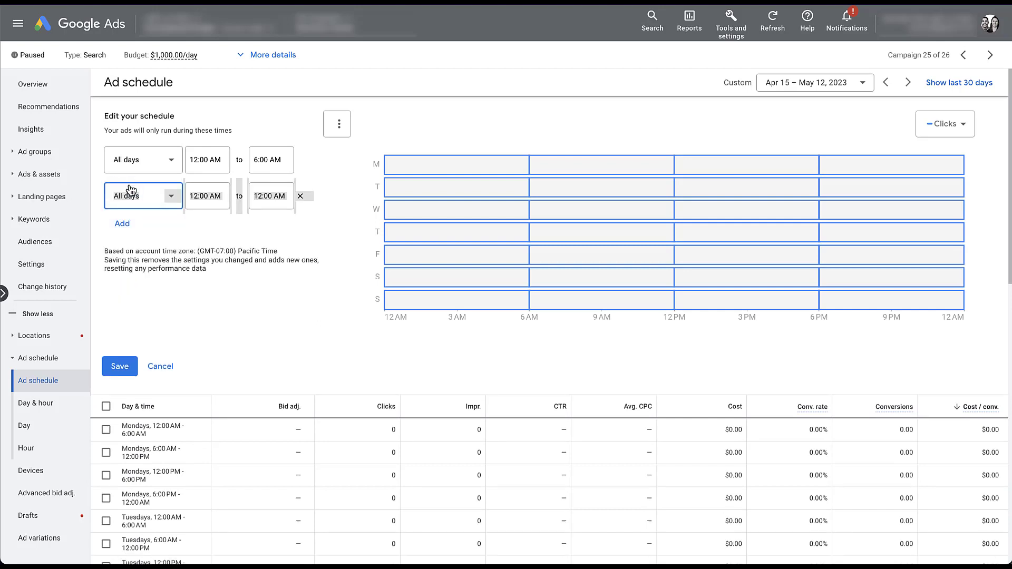
{"action": "left_click", "coordinate": [178, 203]}
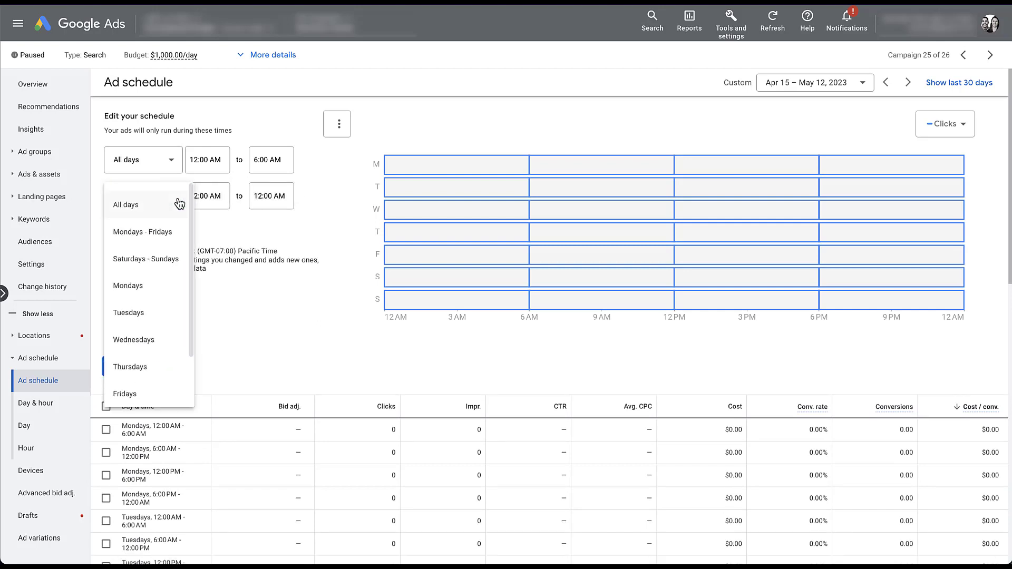
{"action": "left_click", "coordinate": [169, 233]}
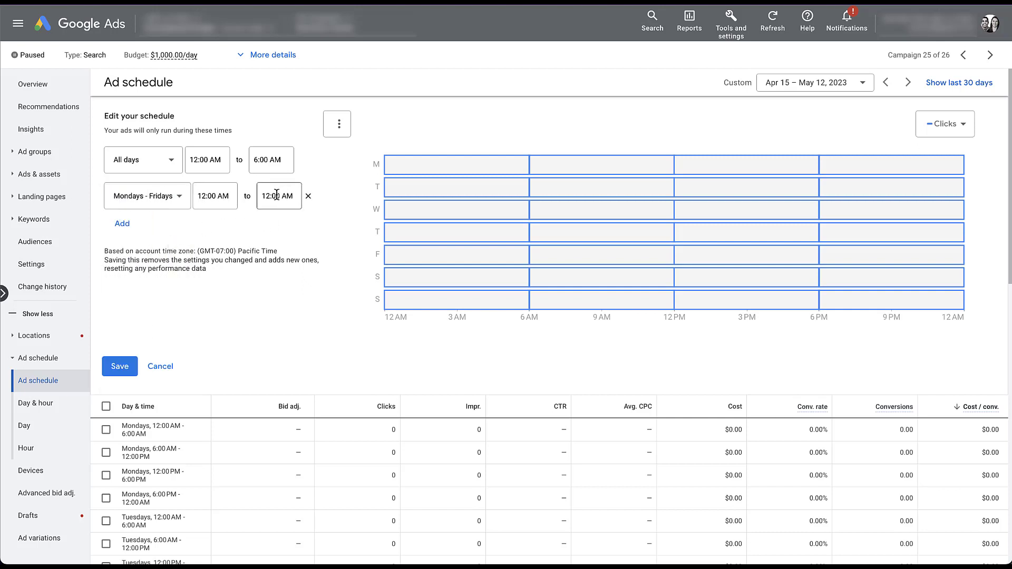
{"action": "left_click", "coordinate": [202, 193]}
{"action": "left_click", "coordinate": [275, 195]}
{"action": "scroll", "coordinate": [279, 300], "scroll_direction": "up", "scroll_amount": 20}
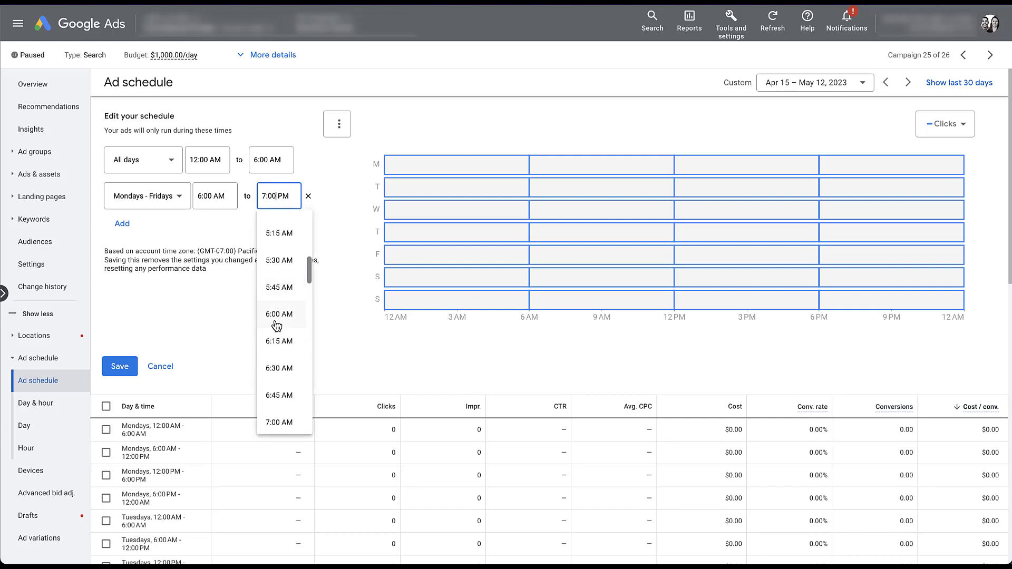
{"action": "left_click", "coordinate": [273, 342]}
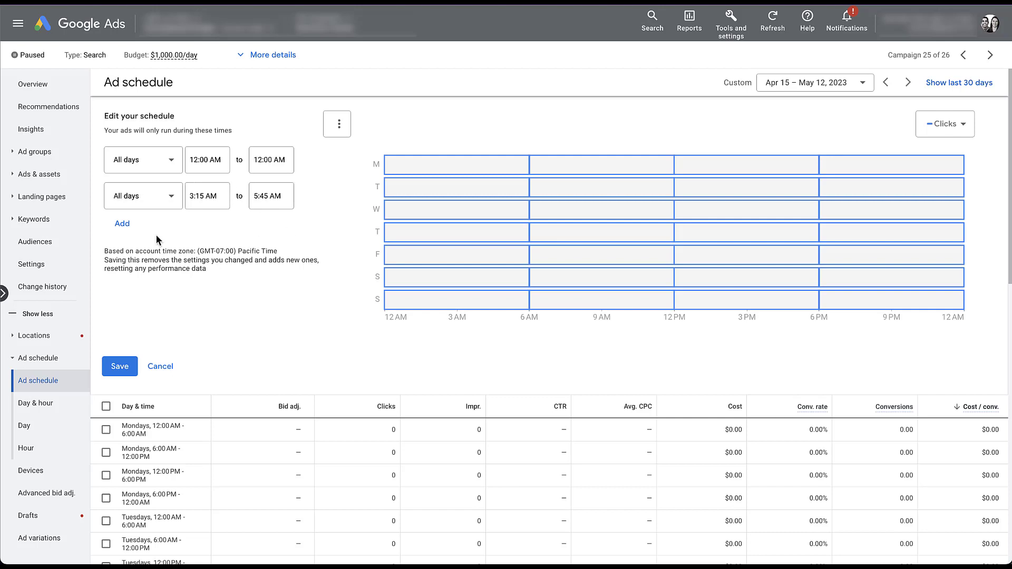
Save the two All days periods and inspect the 'Ad schedules cannot overlap' error.
{"action": "mouse_move", "coordinate": [304, 158]}
{"action": "mouse_move", "coordinate": [305, 199]}
{"action": "left_click", "coordinate": [128, 367]}
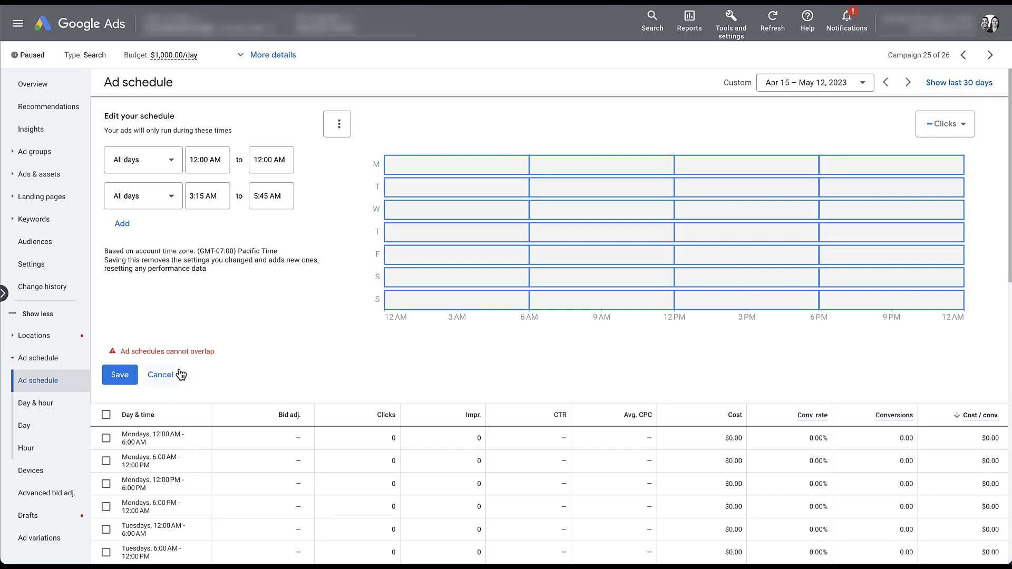
{"action": "mouse_move", "coordinate": [390, 309]}
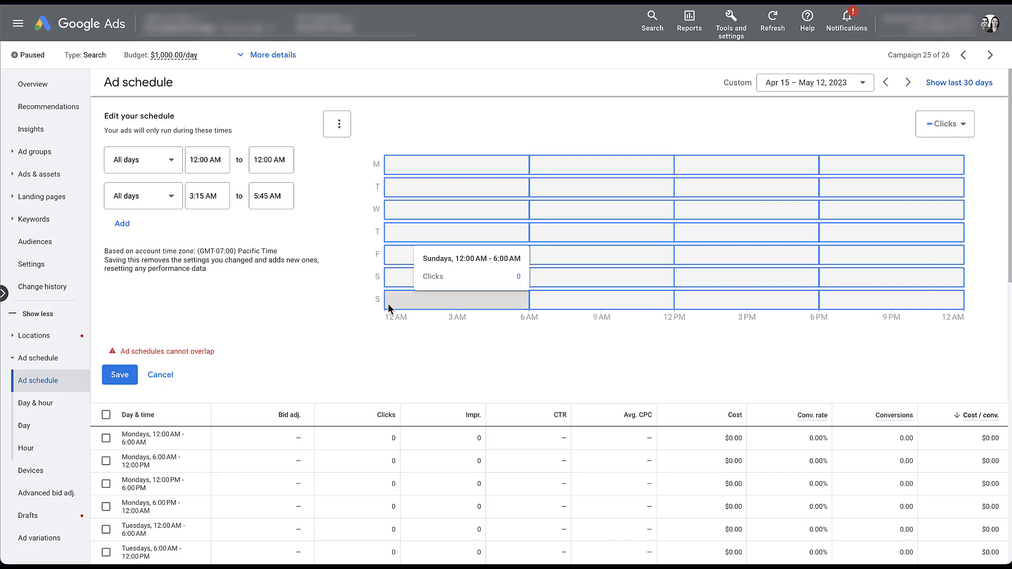
{"action": "mouse_move", "coordinate": [535, 303]}
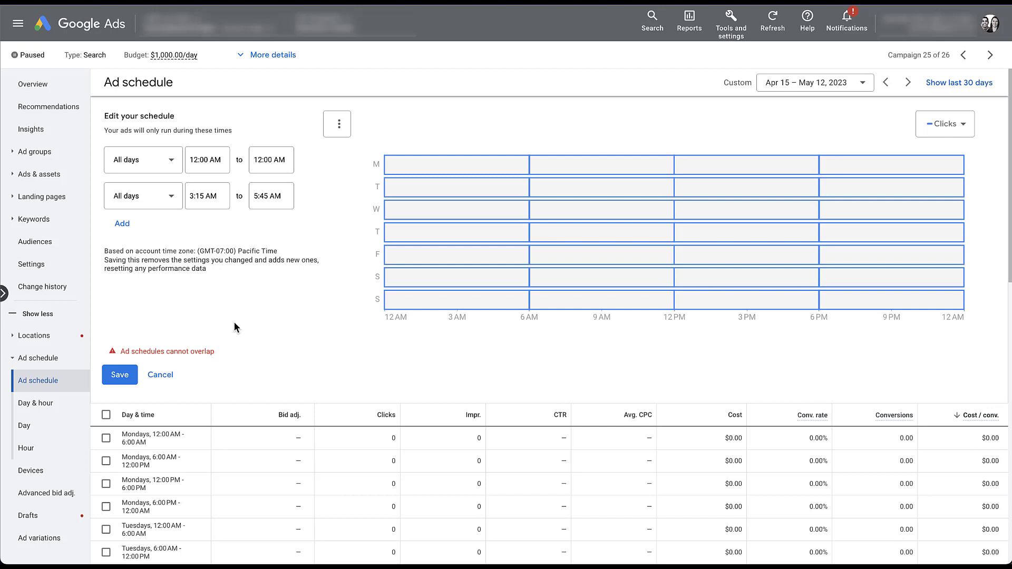
Delete the 3:15–5:45 AM row and save eight Monday periods, hitting the six-per-day limit error.
{"action": "left_click", "coordinate": [305, 197]}
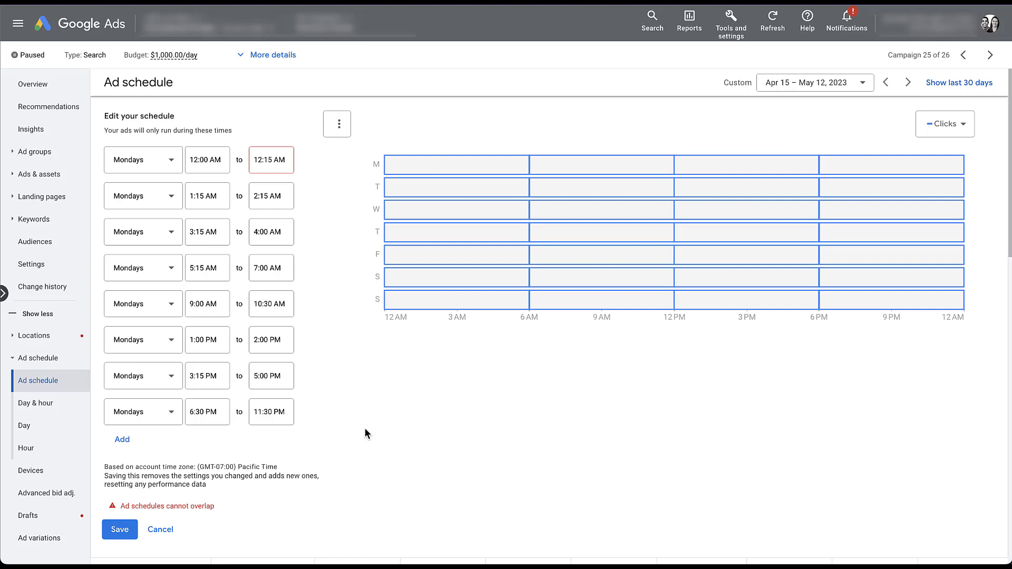
{"action": "left_click", "coordinate": [121, 530]}
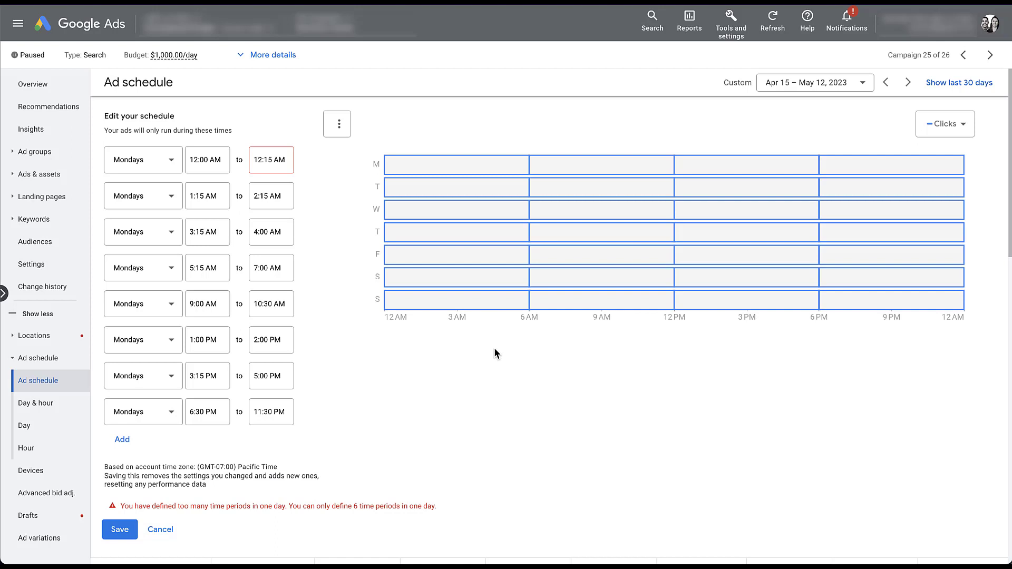
{"action": "mouse_move", "coordinate": [487, 306]}
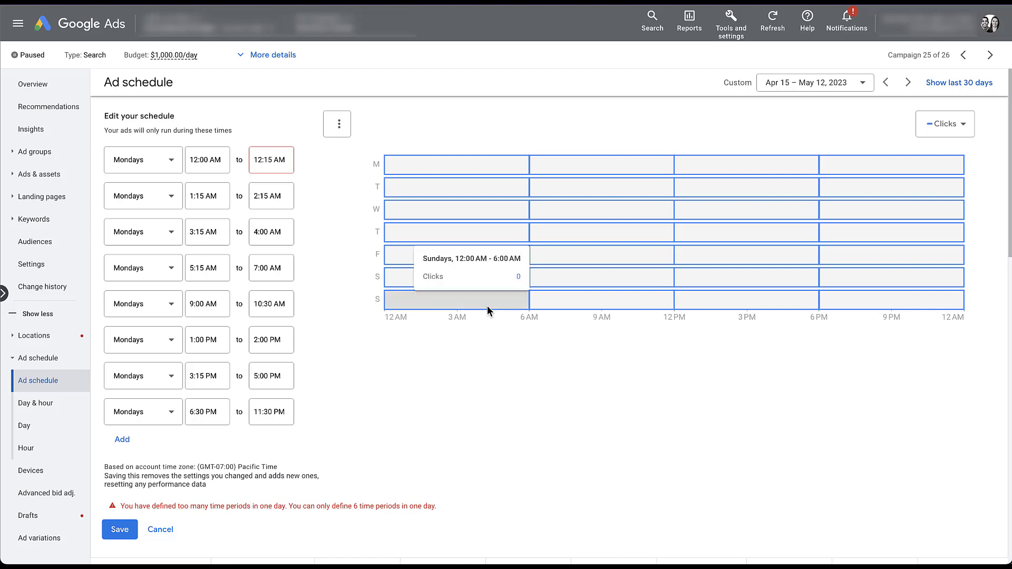
{"action": "mouse_move", "coordinate": [625, 306]}
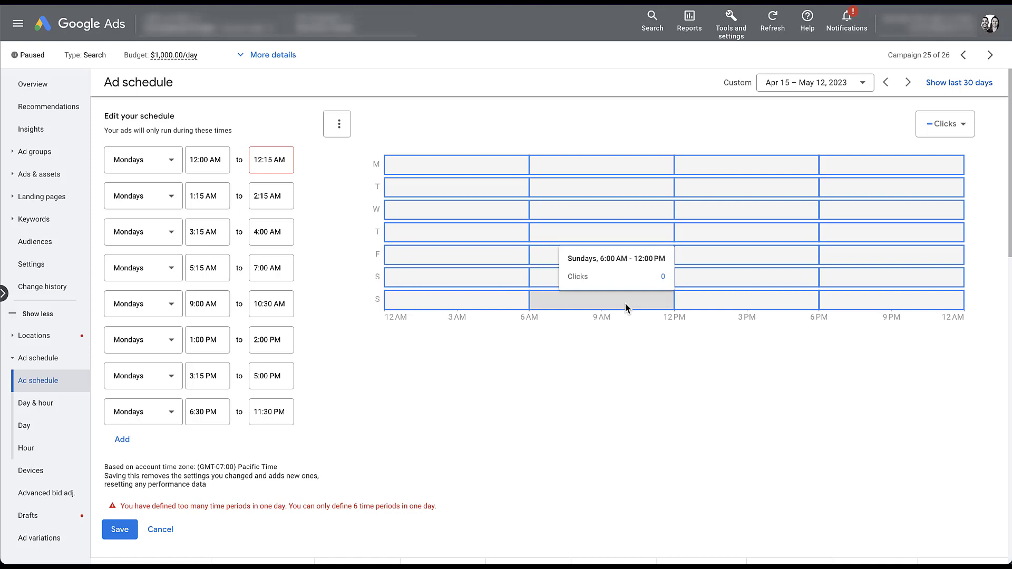
{"action": "mouse_move", "coordinate": [716, 302]}
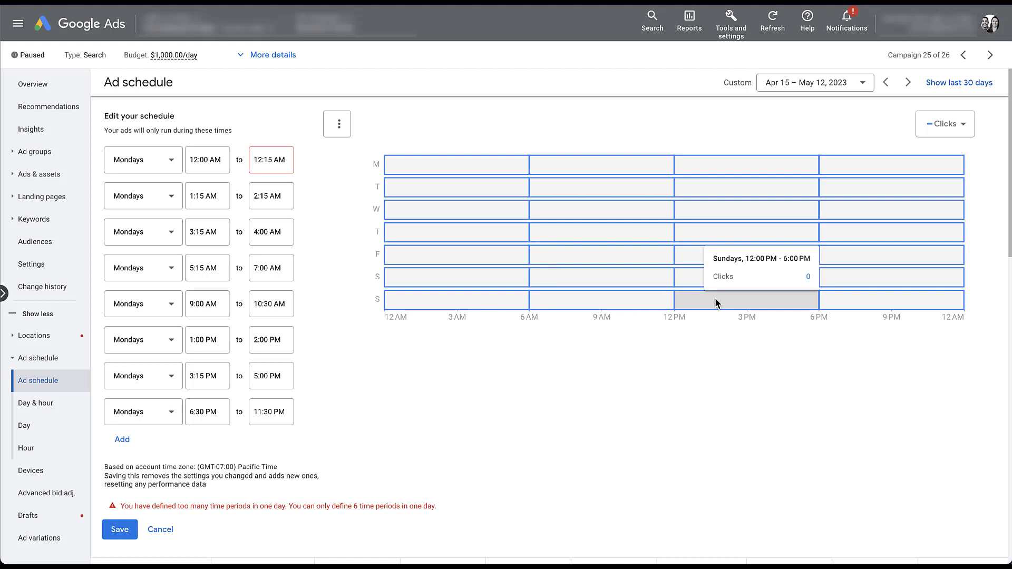
{"action": "mouse_move", "coordinate": [847, 302]}
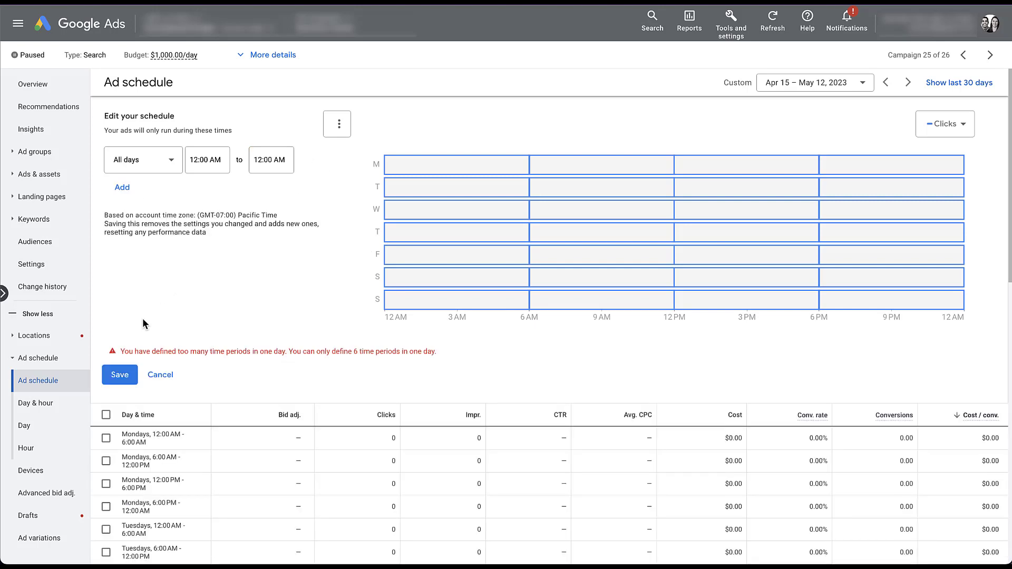
Cancel the schedule edits, reverting to the single all-day period.
{"action": "left_click", "coordinate": [120, 375]}
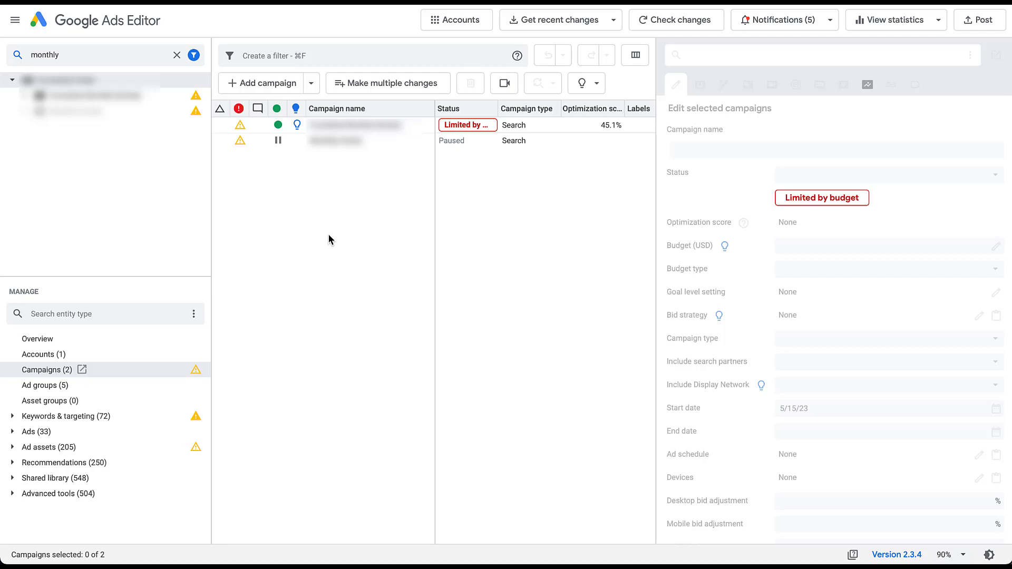
View the budget-limited campaign's full-week ad schedule, close it unchanged, and select the paused campaign.
{"action": "left_click", "coordinate": [416, 127]}
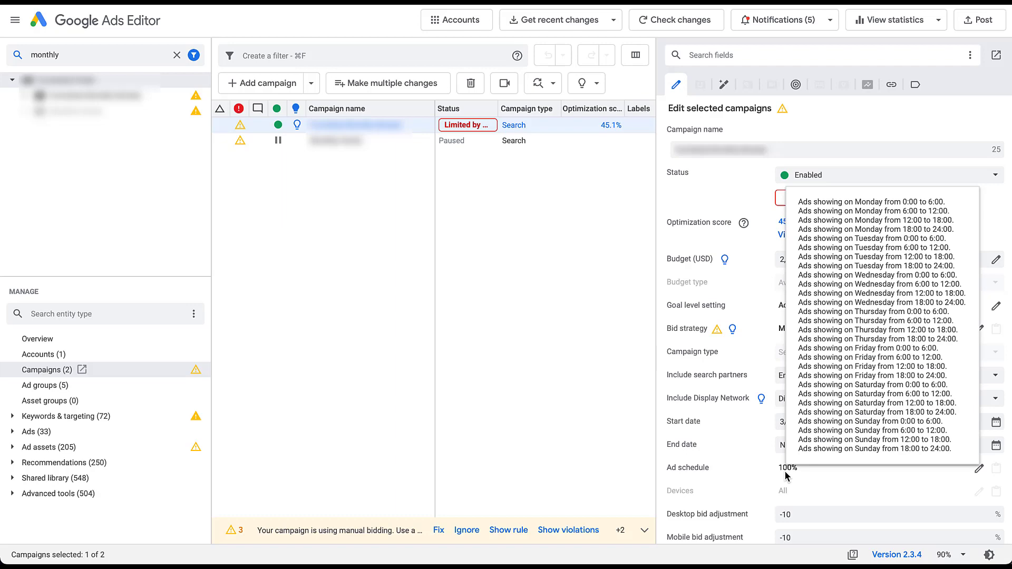
{"action": "left_click", "coordinate": [979, 469]}
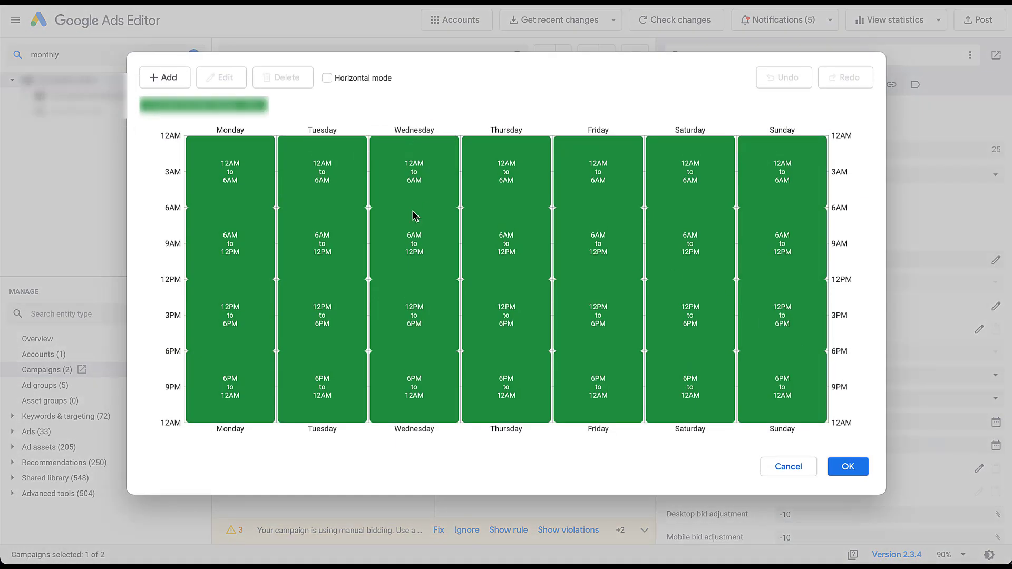
{"action": "left_click", "coordinate": [847, 467]}
{"action": "left_click", "coordinate": [340, 141]}
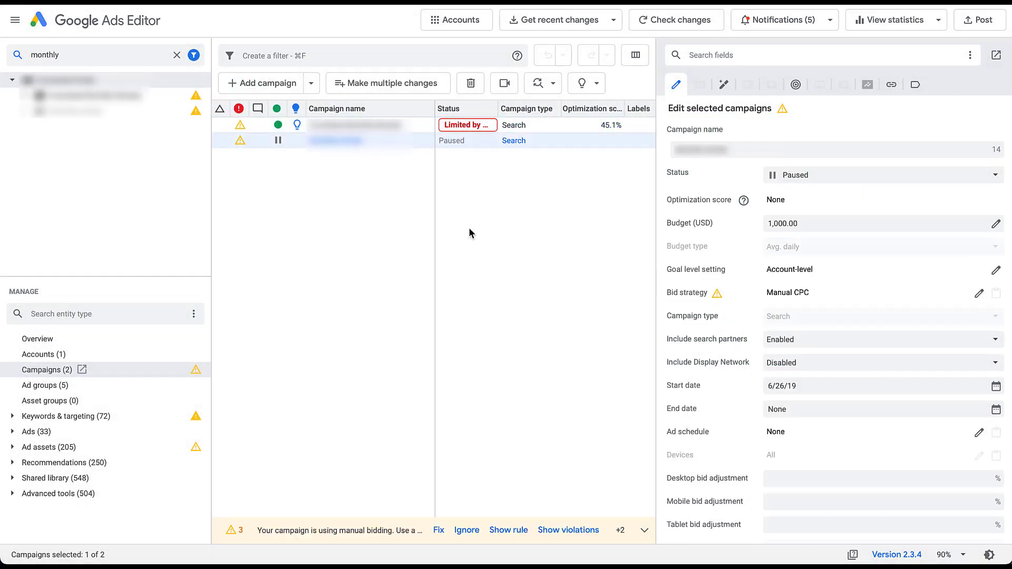
Start a new 9:00 AM period in the paused campaign's ad schedule, then cancel and close unchanged.
{"action": "left_click", "coordinate": [979, 433]}
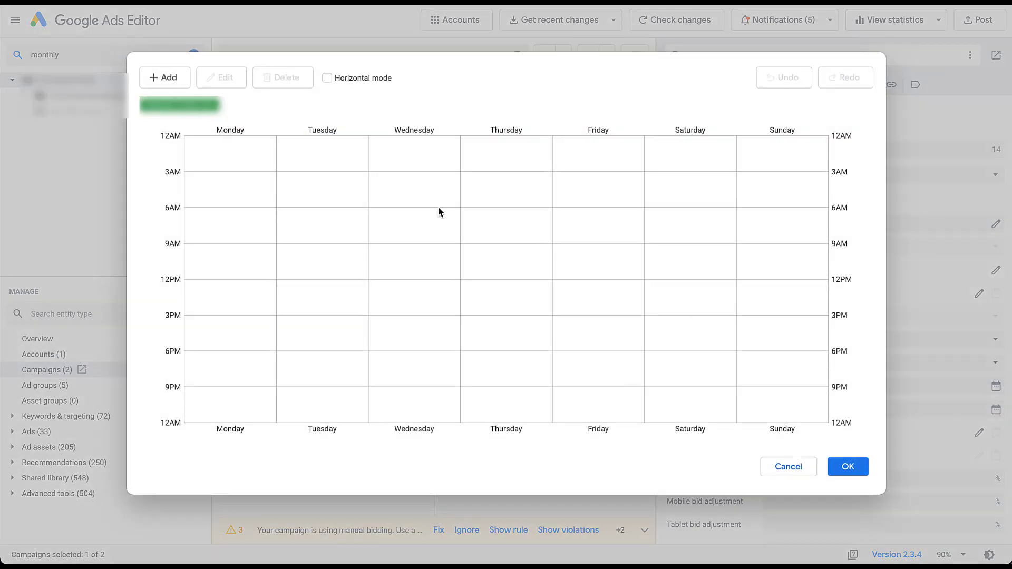
{"action": "left_click", "coordinate": [168, 77]}
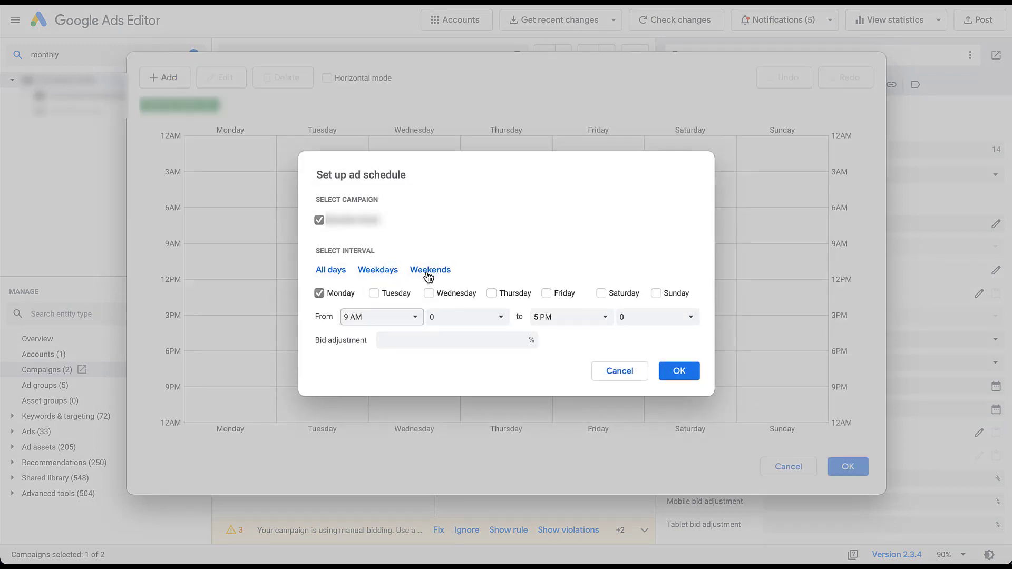
{"action": "left_click", "coordinate": [399, 320]}
{"action": "left_click", "coordinate": [399, 318]}
{"action": "left_click", "coordinate": [465, 323]}
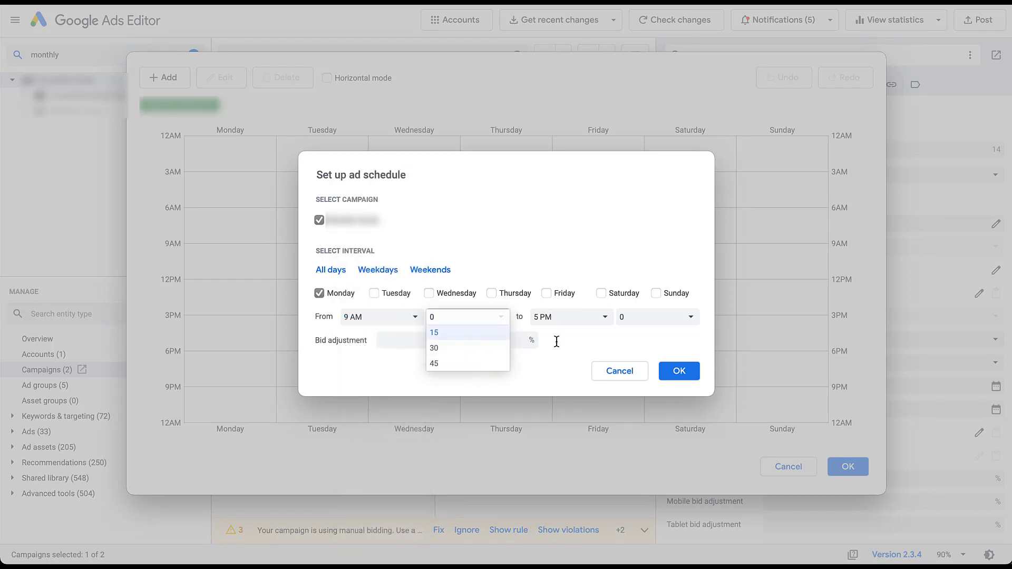
{"action": "left_click", "coordinate": [556, 338]}
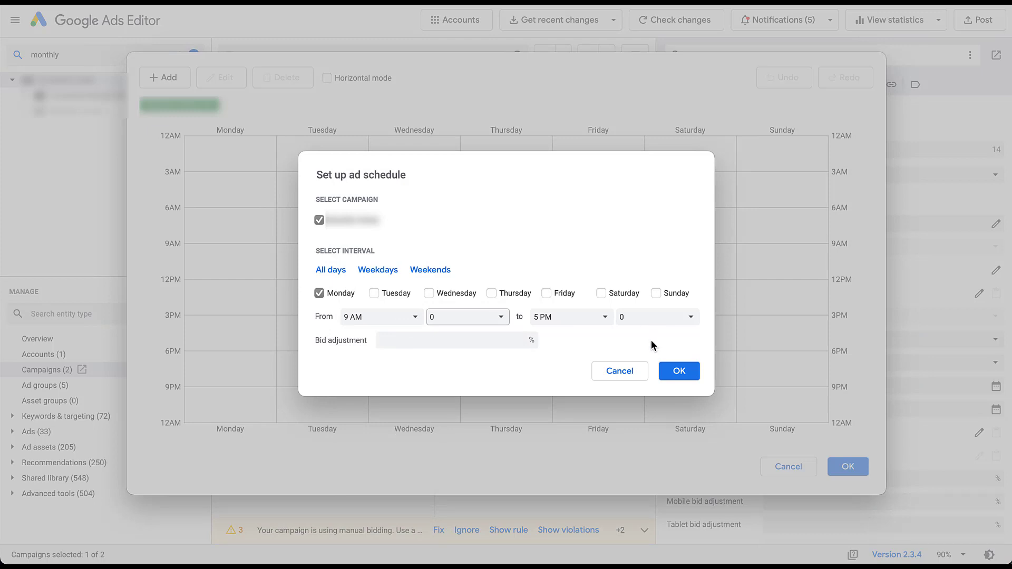
{"action": "left_click", "coordinate": [609, 375]}
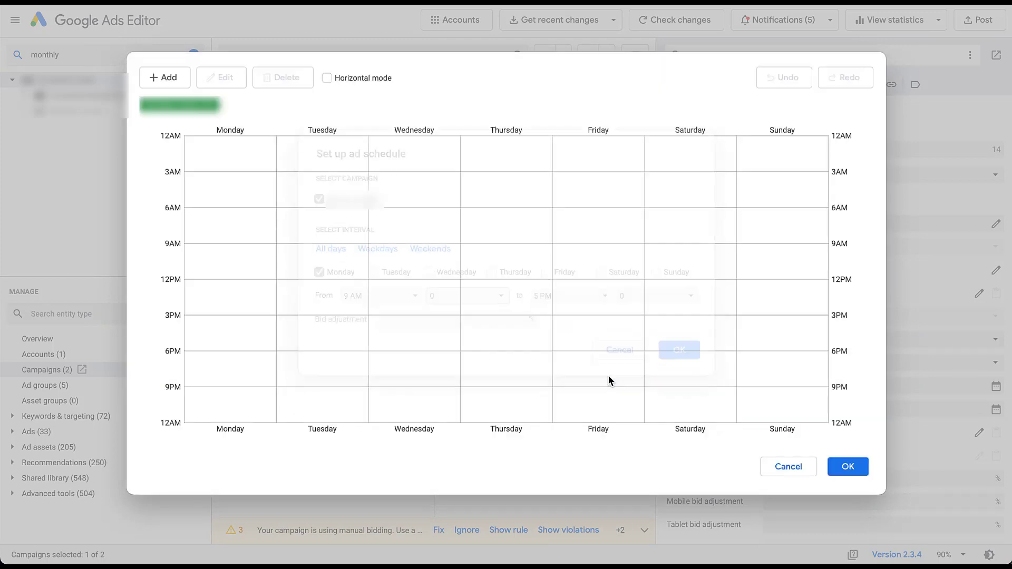
{"action": "left_click", "coordinate": [772, 461]}
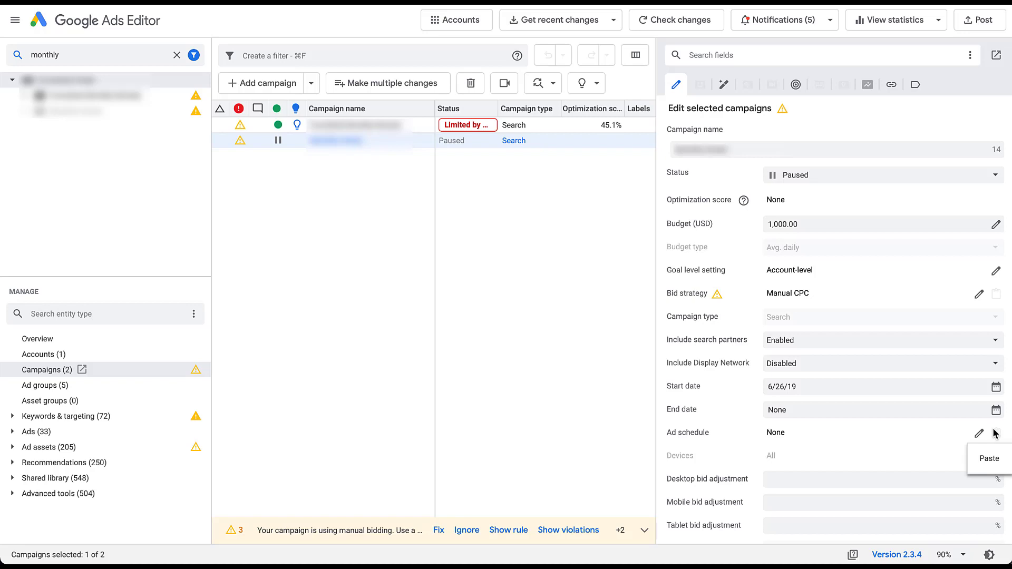
{"action": "left_click", "coordinate": [552, 338]}
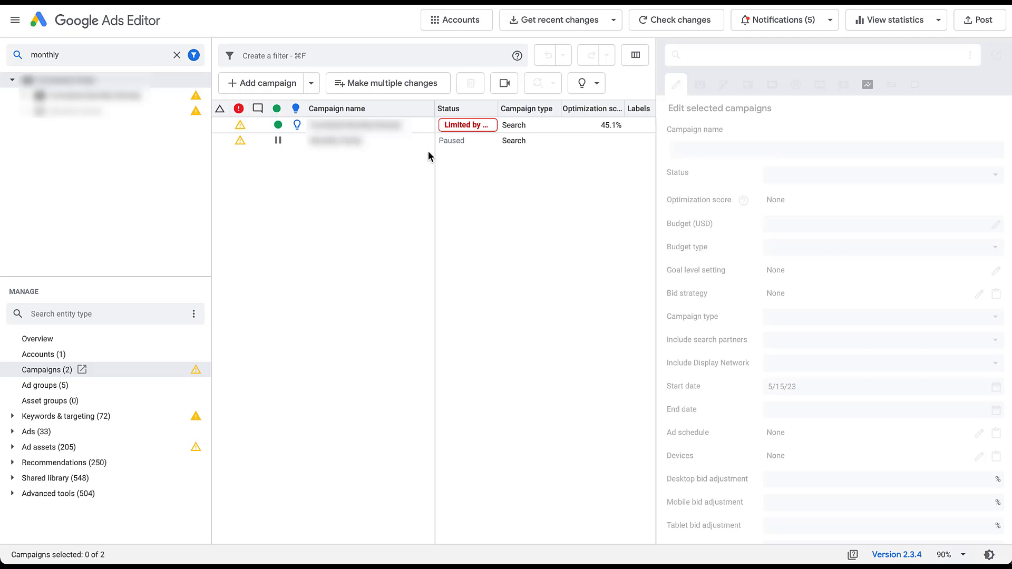
{"action": "left_click", "coordinate": [422, 127]}
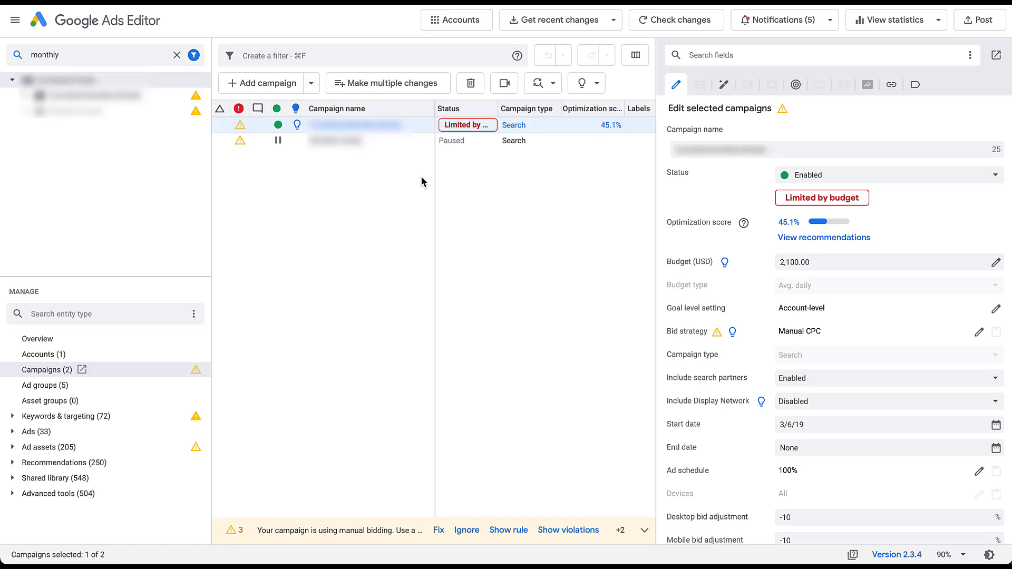
{"action": "right_click", "coordinate": [421, 122]}
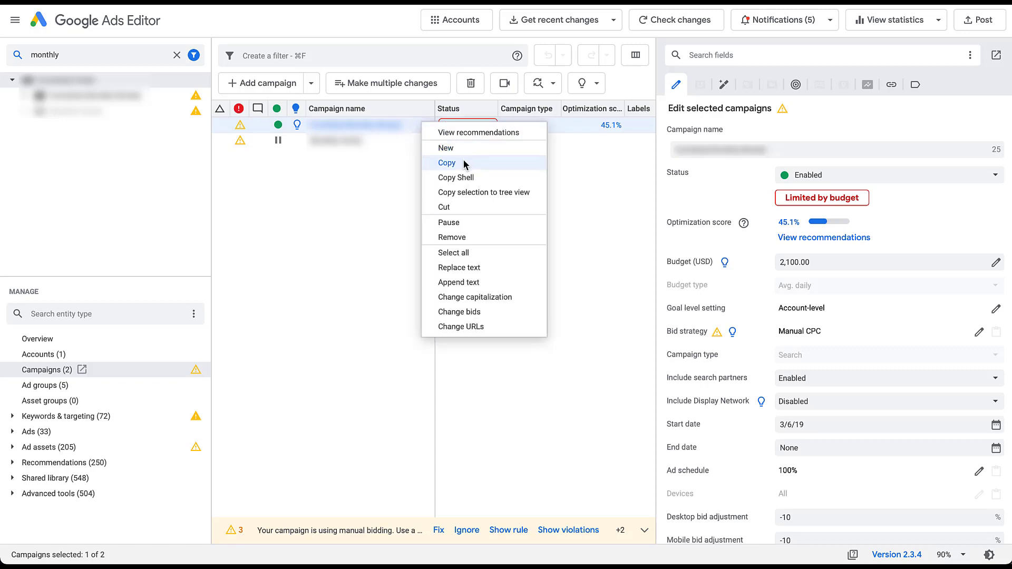
{"action": "left_click", "coordinate": [486, 180]}
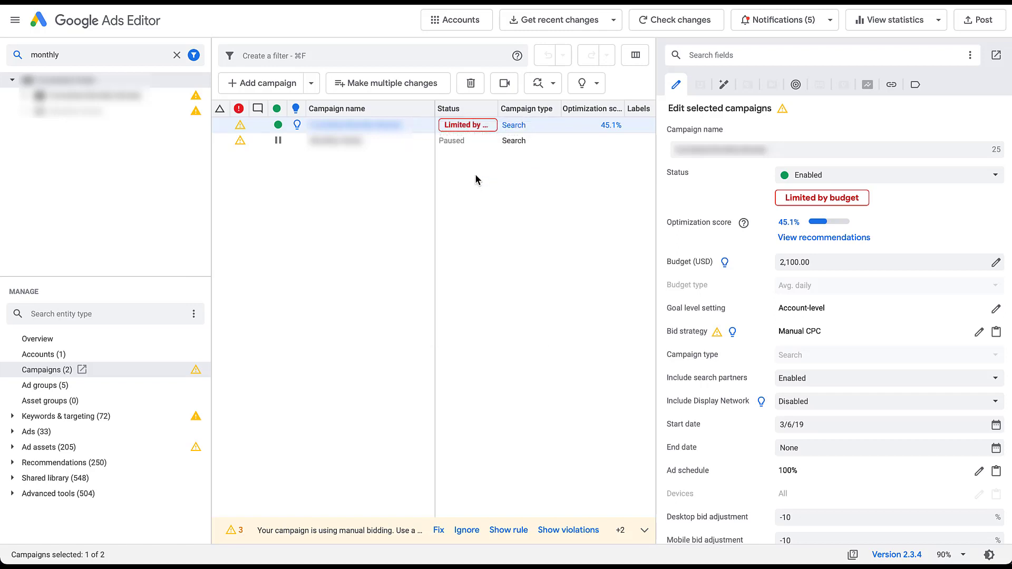
{"action": "left_click", "coordinate": [416, 143]}
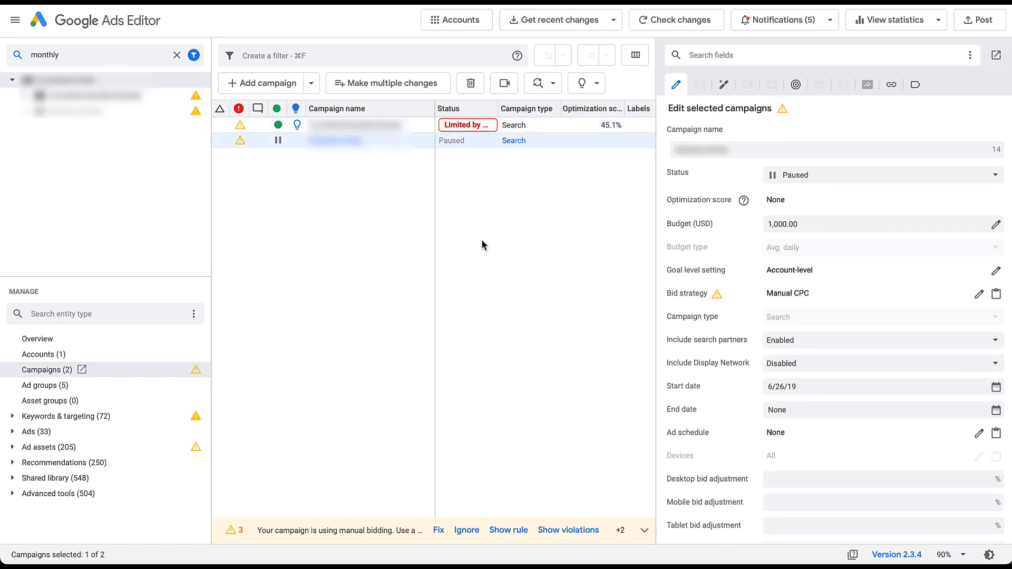
{"action": "left_click", "coordinate": [999, 438]}
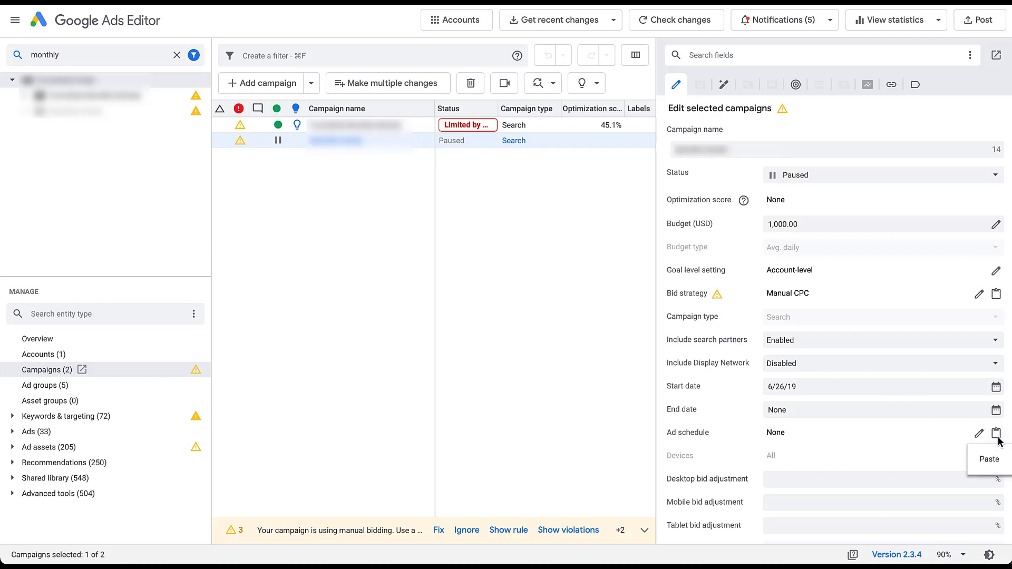
{"action": "left_click", "coordinate": [989, 459]}
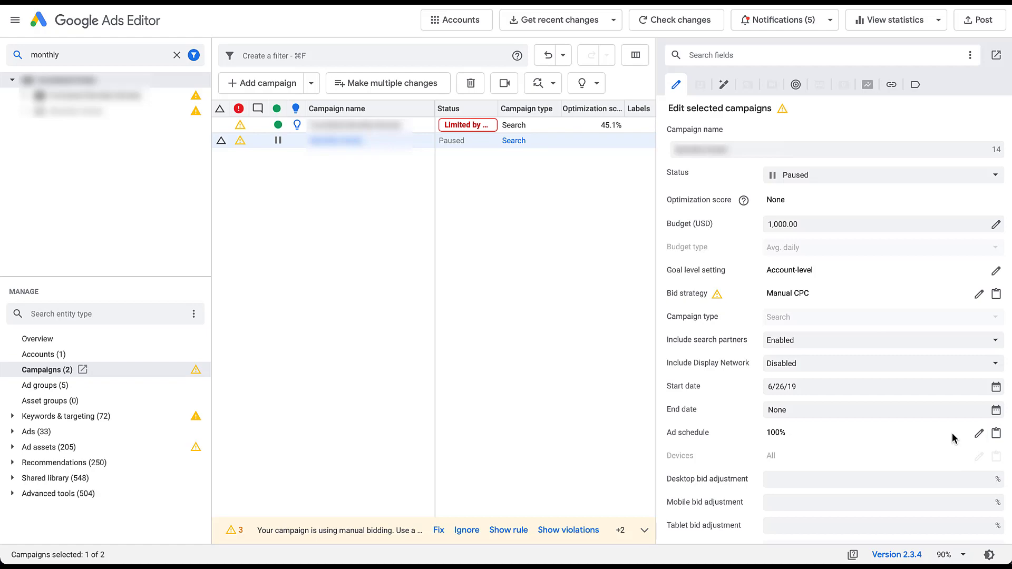
{"action": "left_click", "coordinate": [979, 434]}
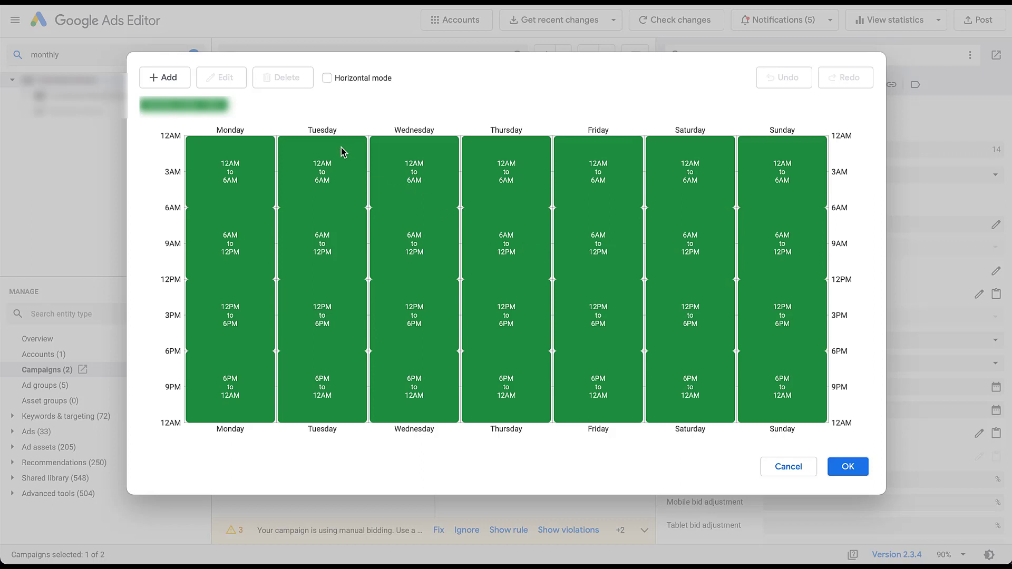
{"action": "left_click", "coordinate": [188, 80]}
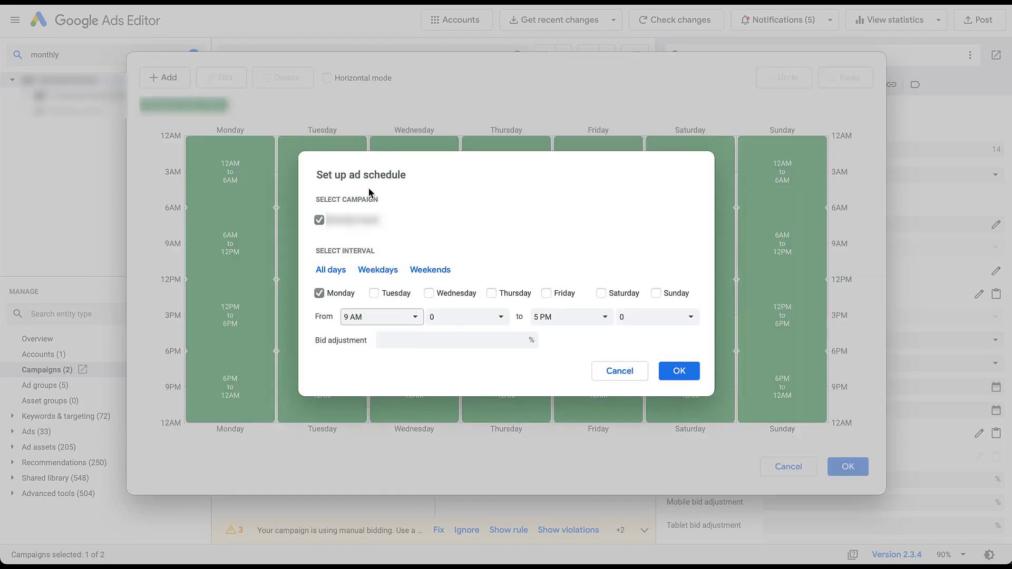
{"action": "left_click", "coordinate": [625, 372]}
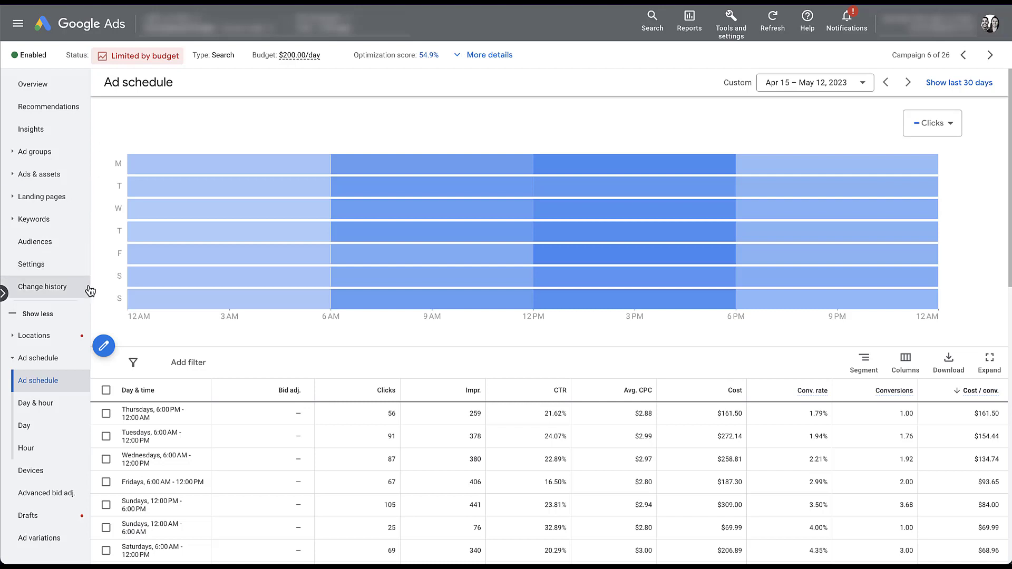
Scroll through the Ad schedule table, led by Thursdays 6:00 PM–12:00 AM at $161.50.
{"action": "scroll", "coordinate": [345, 401], "scroll_direction": "down", "scroll_amount": 4}
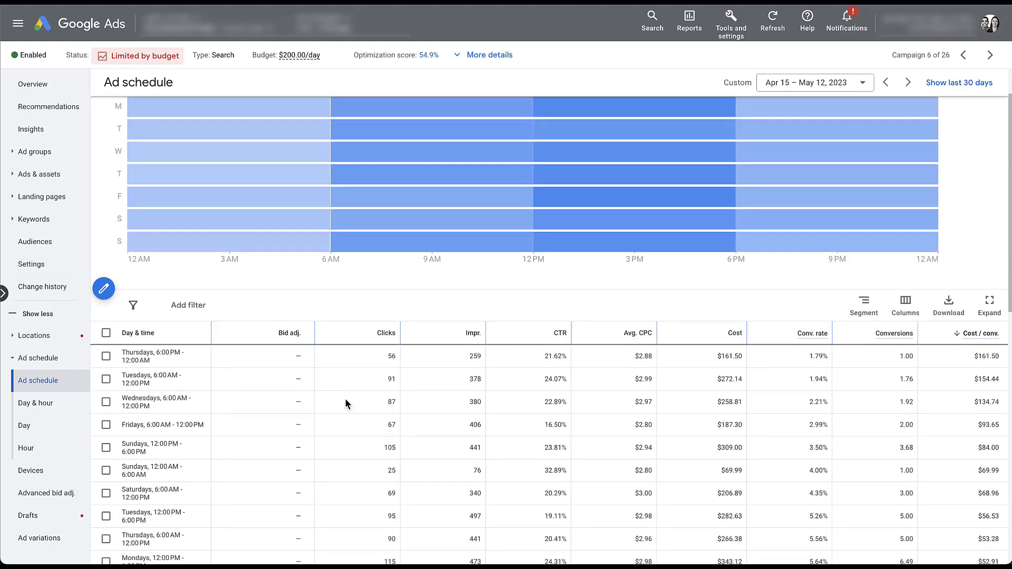
{"action": "scroll", "coordinate": [345, 404], "scroll_direction": "up", "scroll_amount": 4}
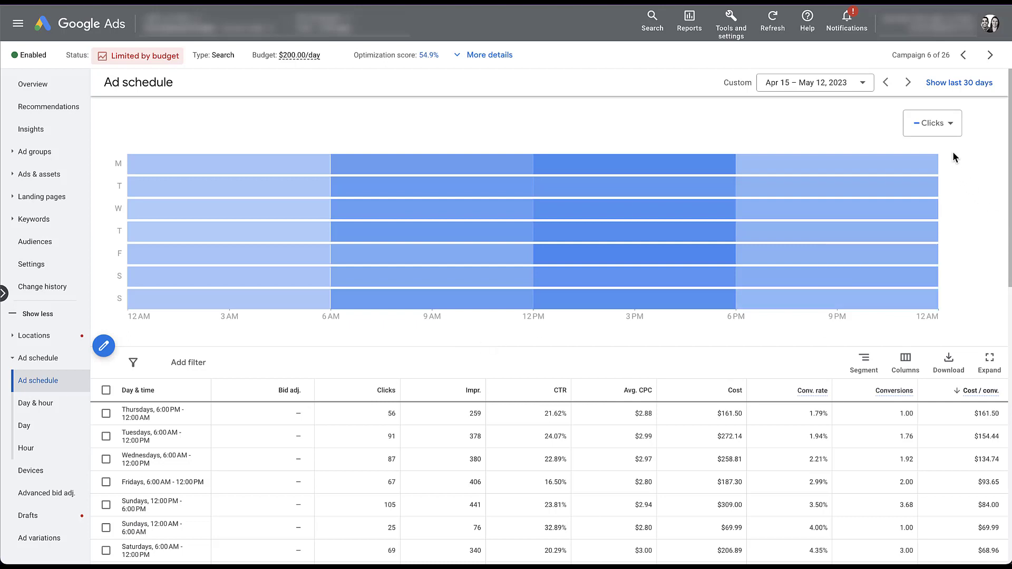
Switch the heat map metric from Clicks to Conversions and scroll through every schedule row.
{"action": "left_click", "coordinate": [942, 131]}
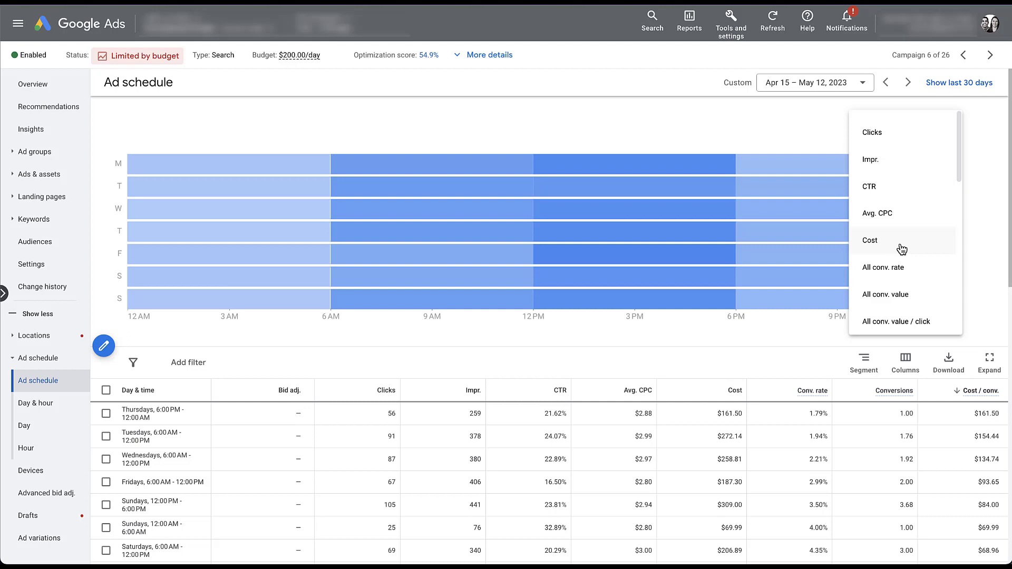
{"action": "scroll", "coordinate": [902, 249], "scroll_direction": "down", "scroll_amount": 3}
{"action": "left_click", "coordinate": [896, 286]}
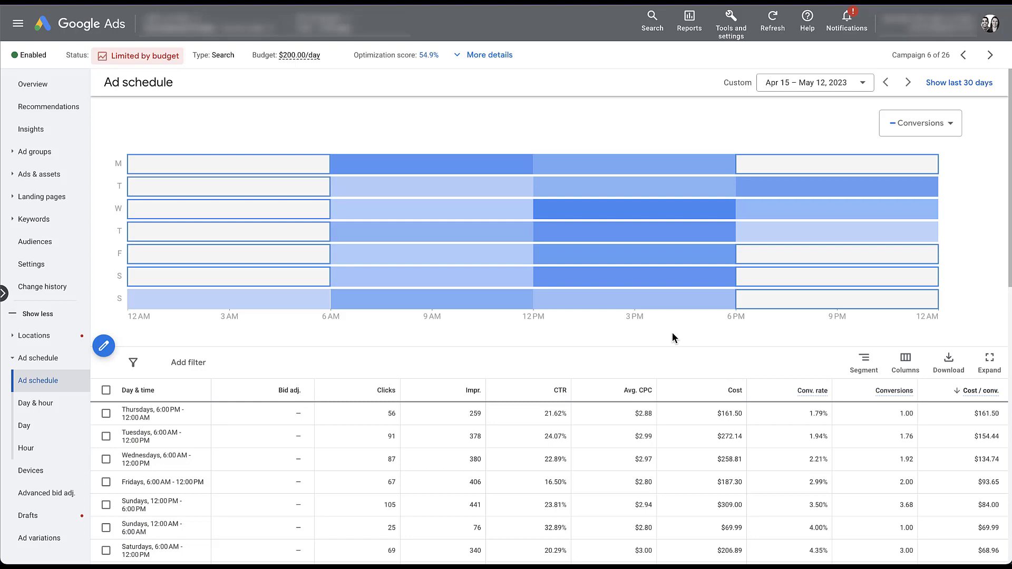
{"action": "scroll", "coordinate": [673, 333], "scroll_direction": "down", "scroll_amount": 5}
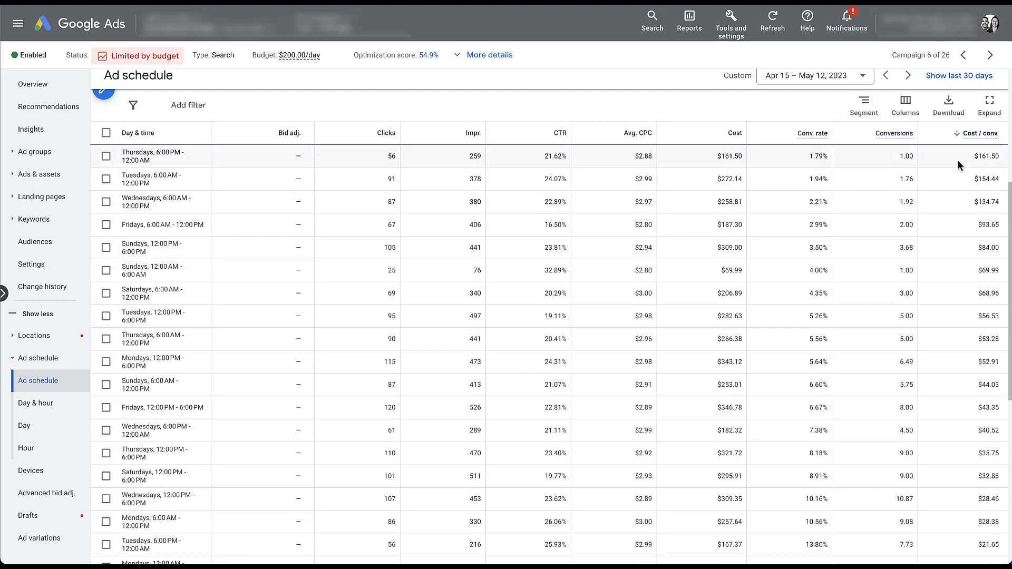
{"action": "scroll", "coordinate": [957, 160], "scroll_direction": "down", "scroll_amount": 7}
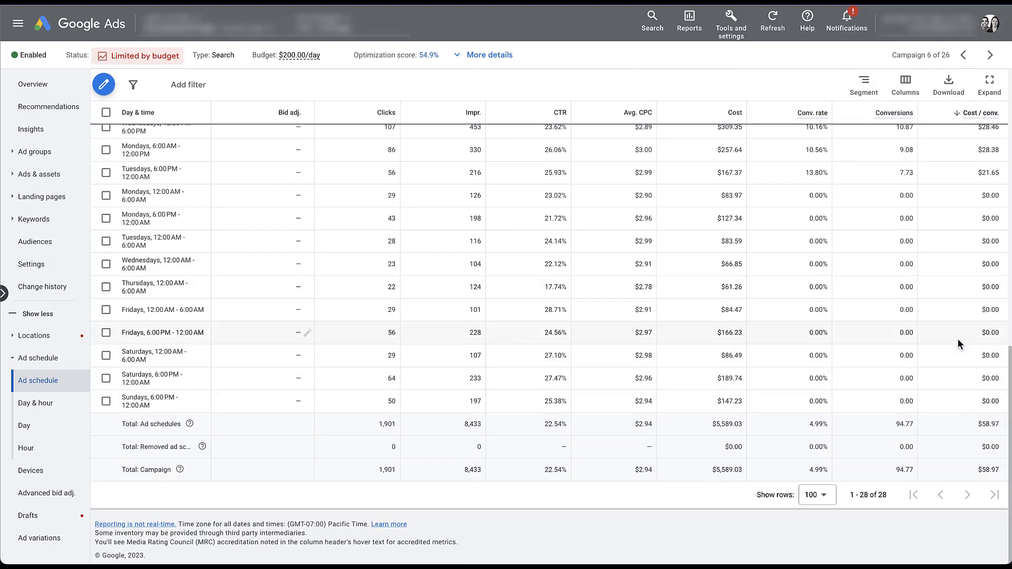
{"action": "scroll", "coordinate": [957, 340], "scroll_direction": "up", "scroll_amount": 7}
{"action": "scroll", "coordinate": [959, 344], "scroll_direction": "up", "scroll_amount": 2}
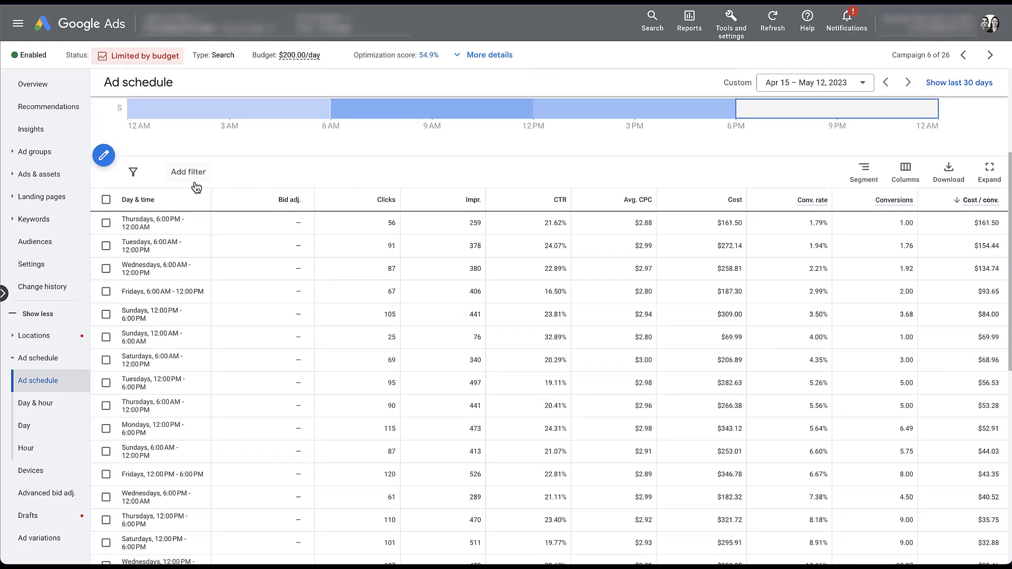
Filter the schedule table to periods with Cost / conv. greater than $120.
{"action": "left_click", "coordinate": [172, 173]}
{"action": "type", "text": "cost /"}
{"action": "left_click", "coordinate": [226, 240]}
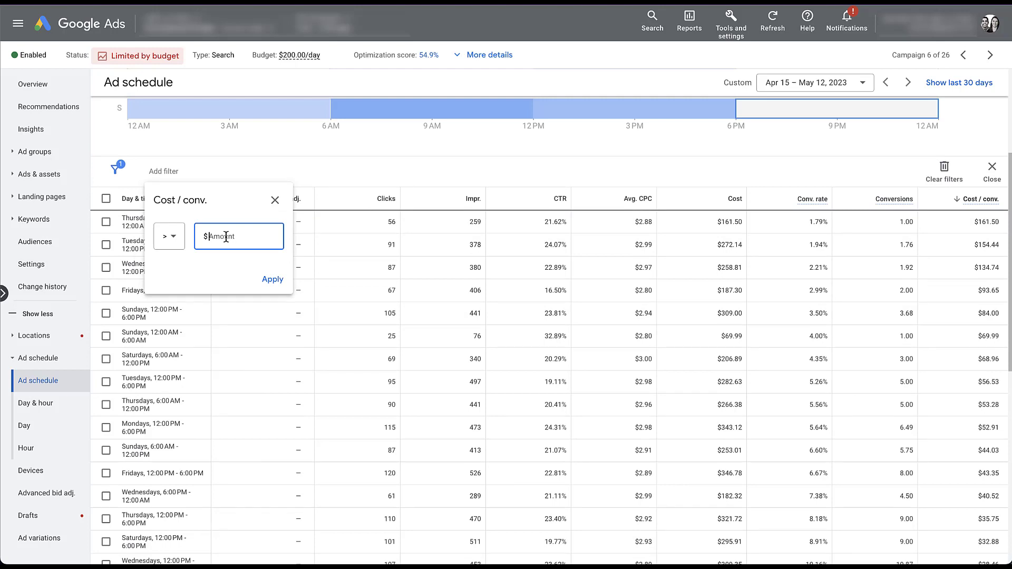
{"action": "type", "text": "120"}
{"action": "left_click", "coordinate": [272, 278]}
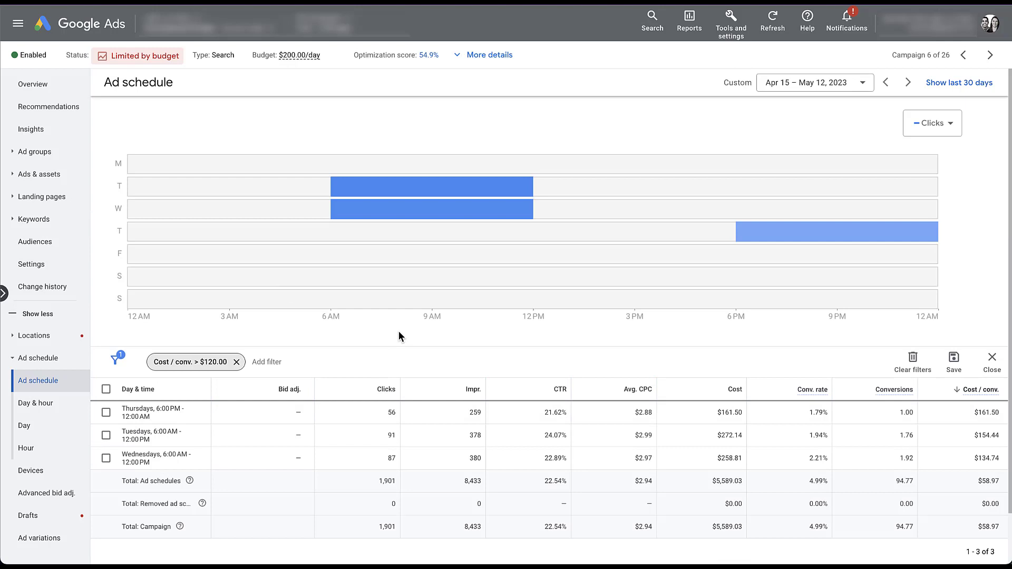
Decrease bids by 10% on all three filtered periods, then remove the Cost / conv. filter.
{"action": "left_click", "coordinate": [106, 390]}
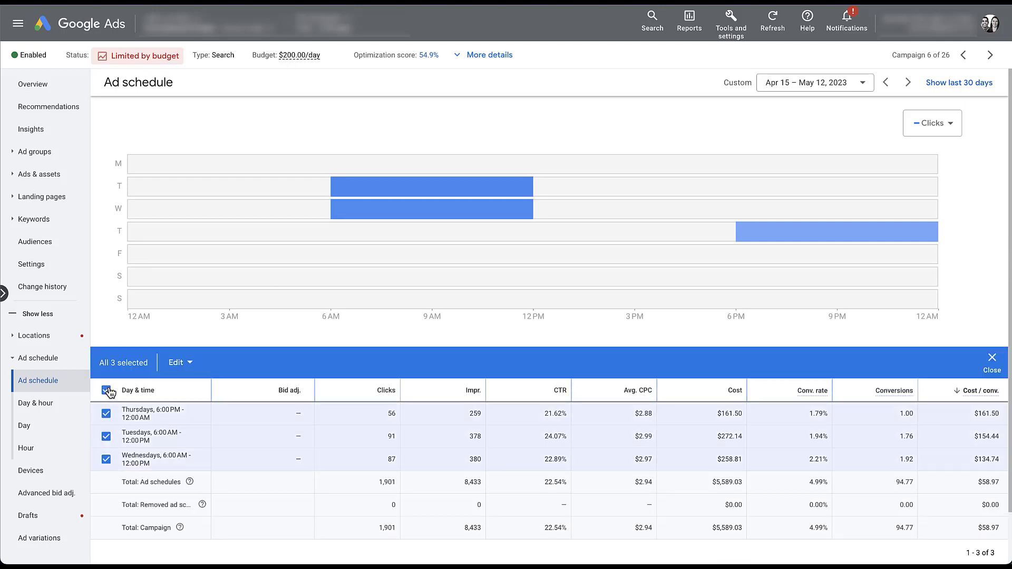
{"action": "left_click", "coordinate": [177, 362]}
{"action": "left_click", "coordinate": [182, 422]}
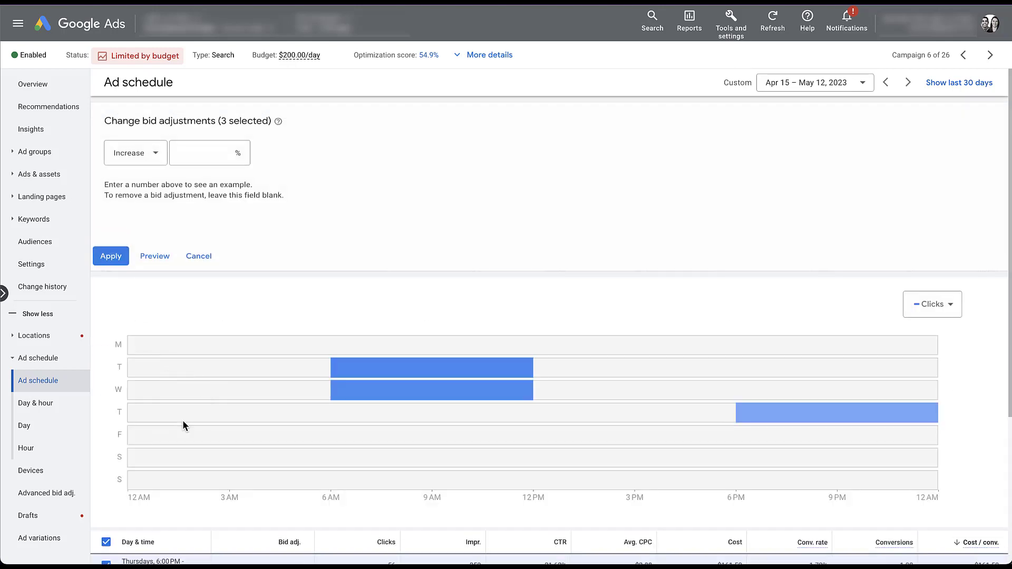
{"action": "left_click", "coordinate": [153, 158]}
{"action": "left_click", "coordinate": [151, 188]}
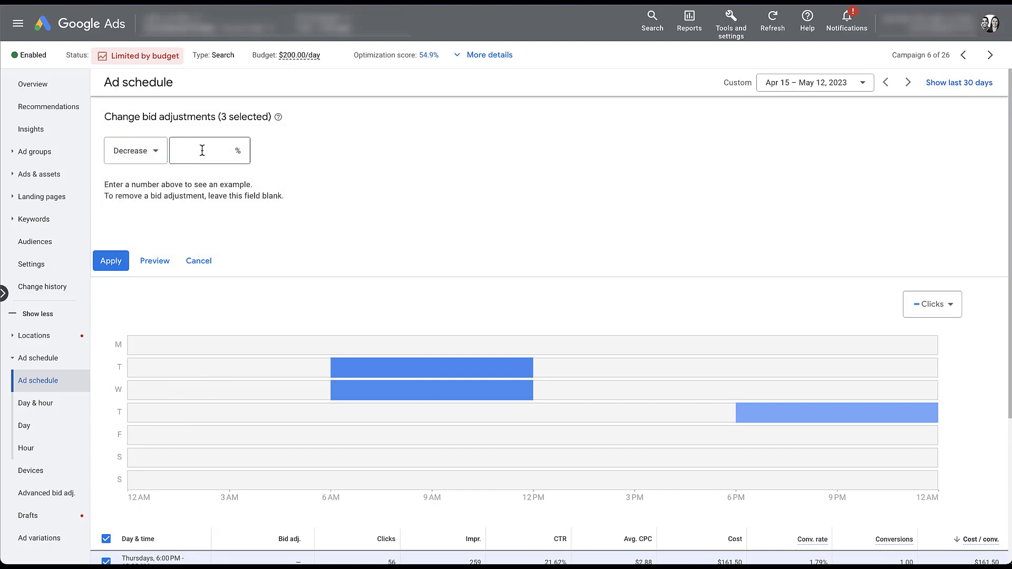
{"action": "left_click", "coordinate": [202, 151]}
{"action": "type", "text": "10"}
{"action": "left_click", "coordinate": [112, 260]}
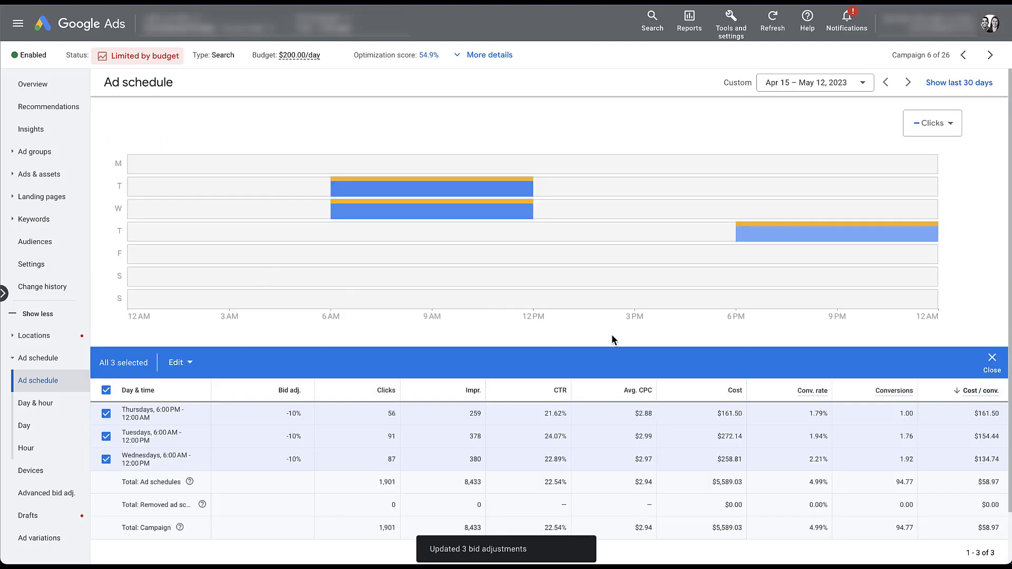
{"action": "left_click", "coordinate": [992, 359]}
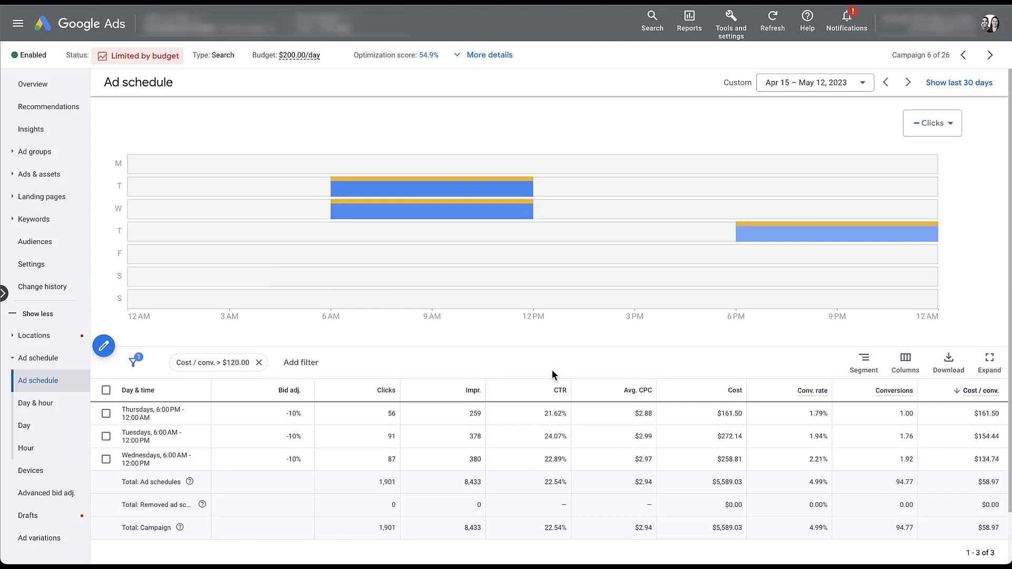
{"action": "left_click", "coordinate": [258, 362]}
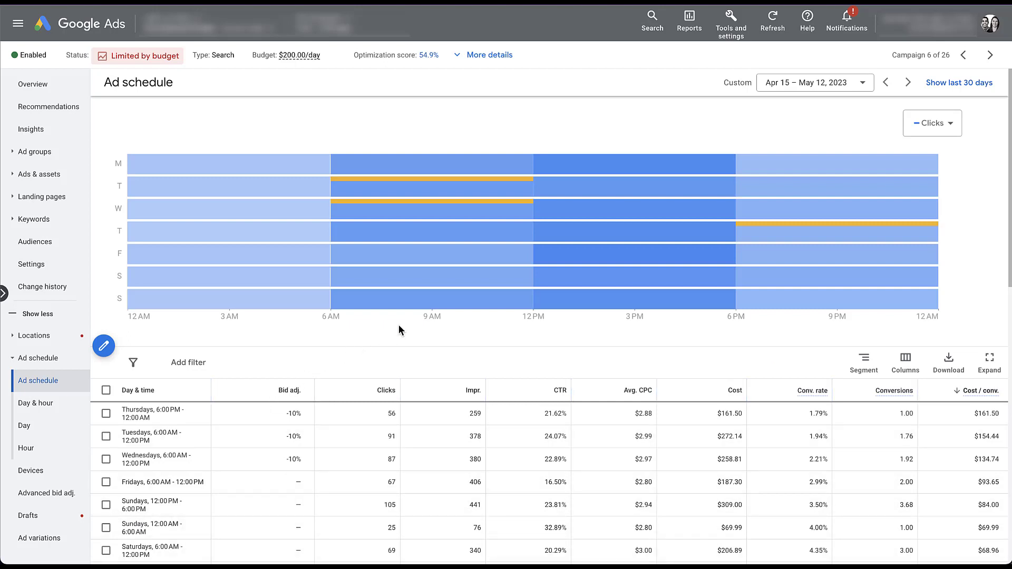
View the Day report, then the Hour report led by 2PM–3PM with 151 clicks.
{"action": "mouse_move", "coordinate": [405, 216]}
{"action": "mouse_move", "coordinate": [387, 191]}
{"action": "left_click", "coordinate": [59, 431]}
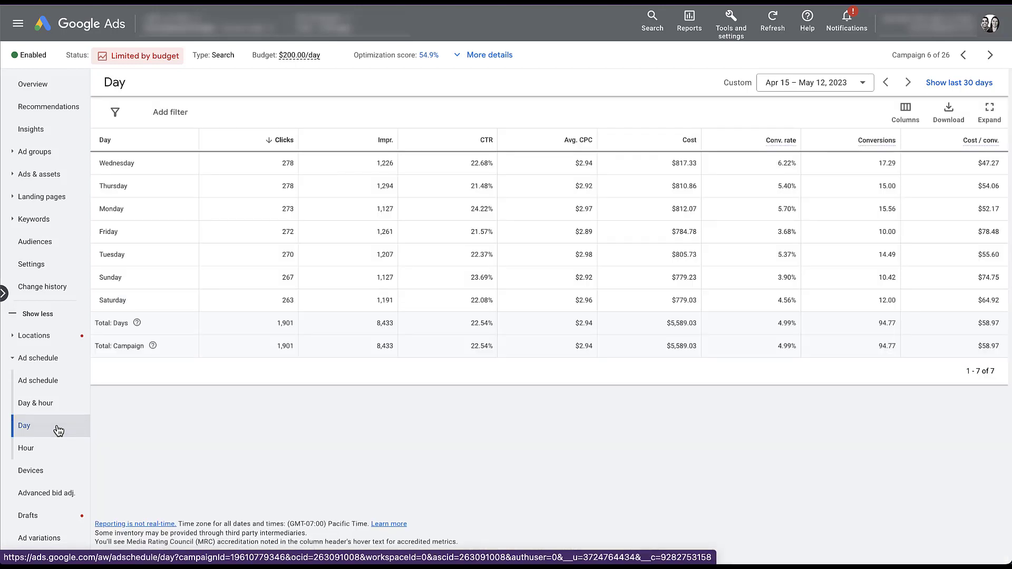
{"action": "left_click", "coordinate": [67, 459]}
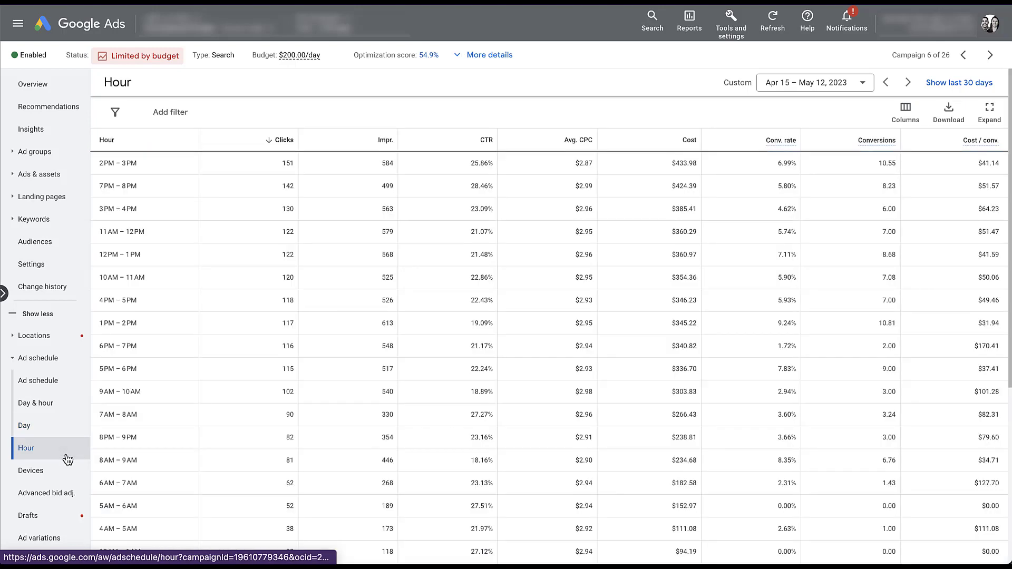
Open the Day & hour report for the campaign.
{"action": "left_click", "coordinate": [65, 410]}
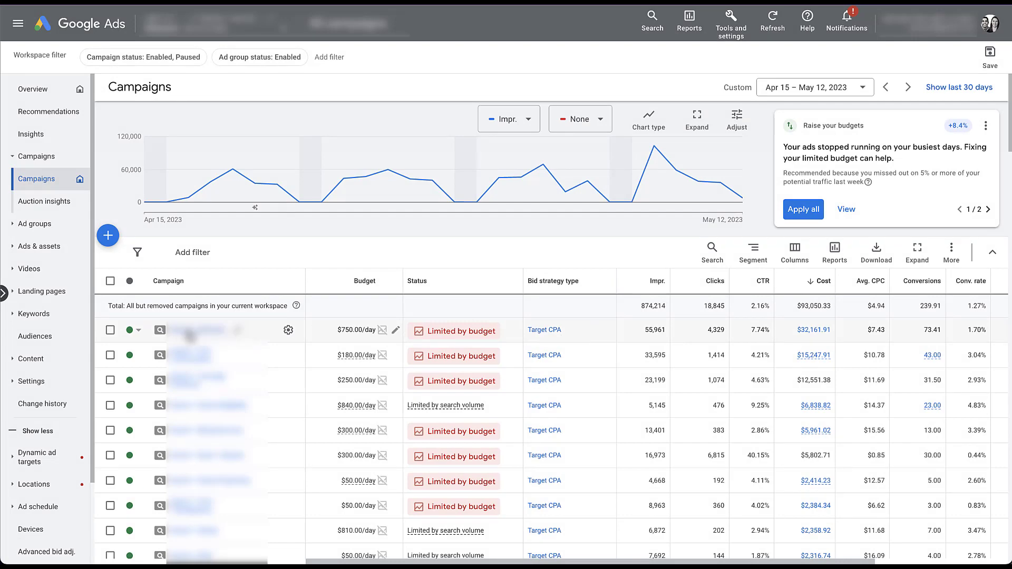
Open the top $750.00/day campaign and show its Ad schedule report.
{"action": "left_click", "coordinate": [195, 332]}
{"action": "left_click", "coordinate": [30, 406]}
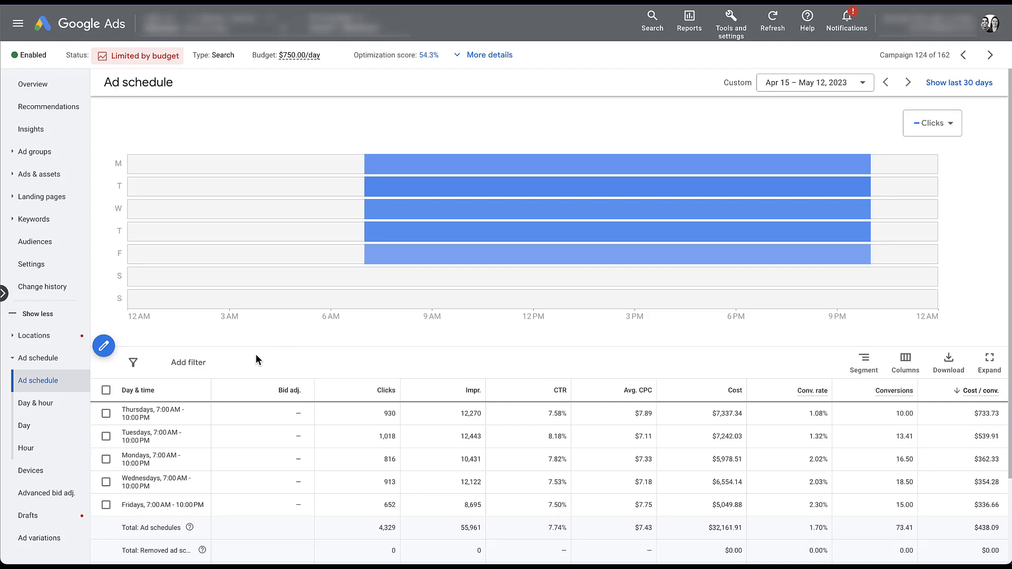
{"action": "left_click", "coordinate": [104, 346]}
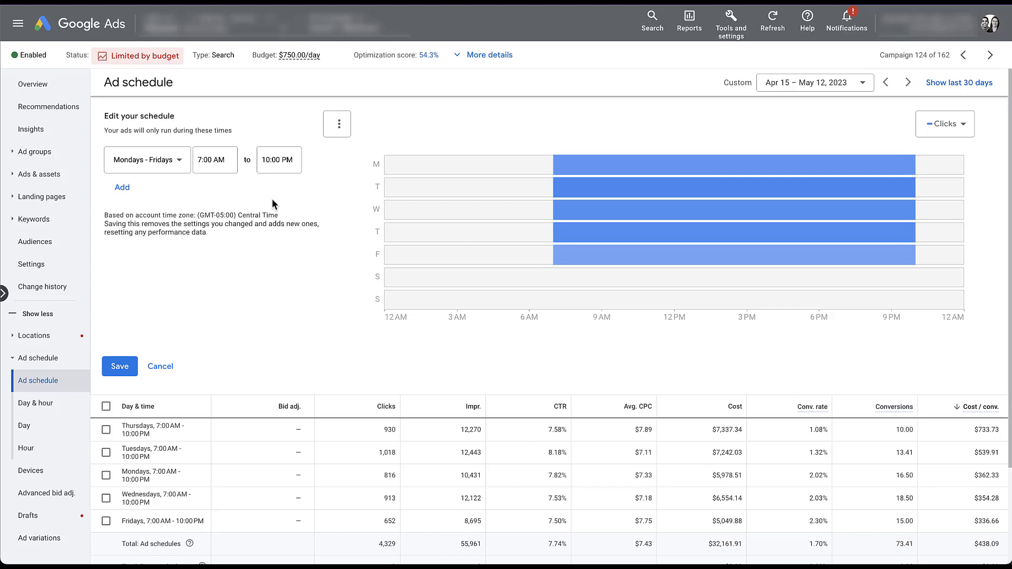
{"action": "left_click", "coordinate": [119, 365]}
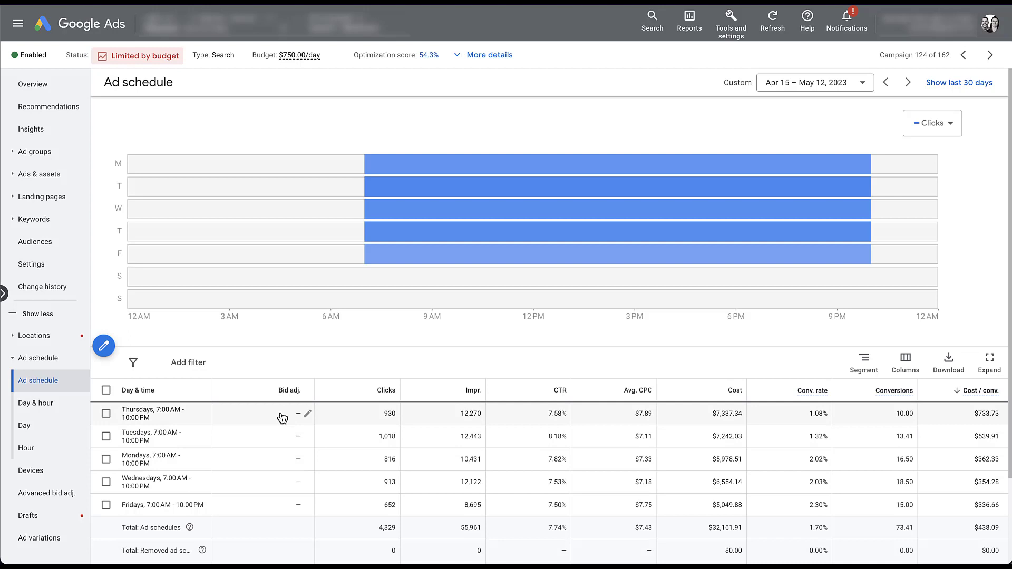
Enter a 25% increase in Thursday's Bid adj. cell and save it.
{"action": "left_click", "coordinate": [308, 414]}
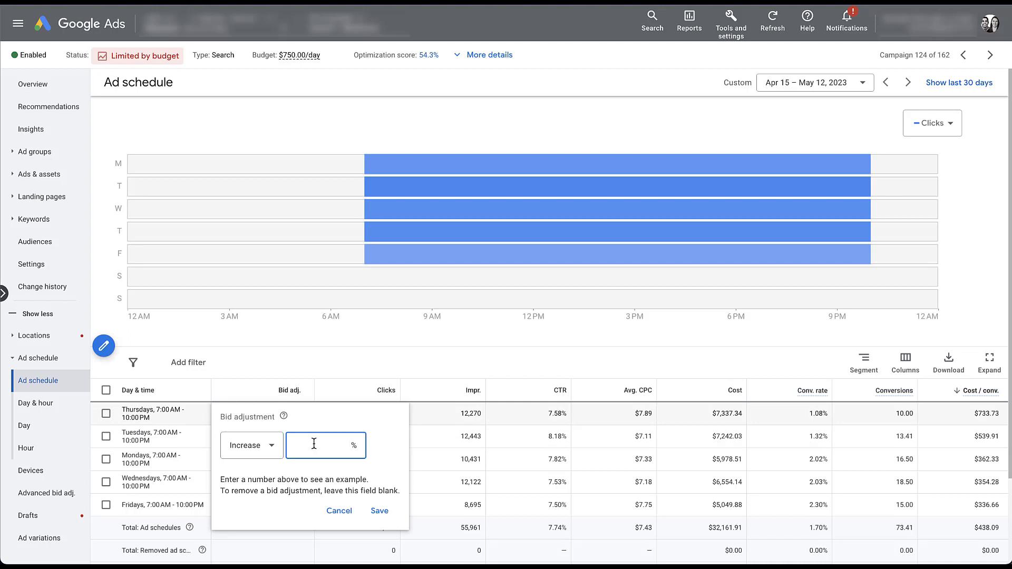
{"action": "type", "text": "25"}
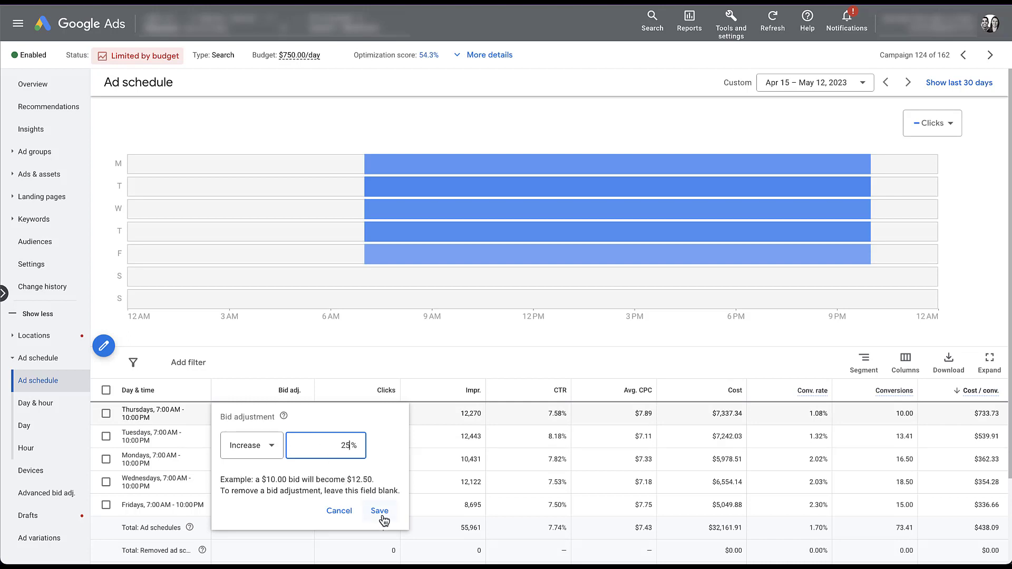
{"action": "left_click", "coordinate": [380, 511]}
{"action": "mouse_move", "coordinate": [417, 236]}
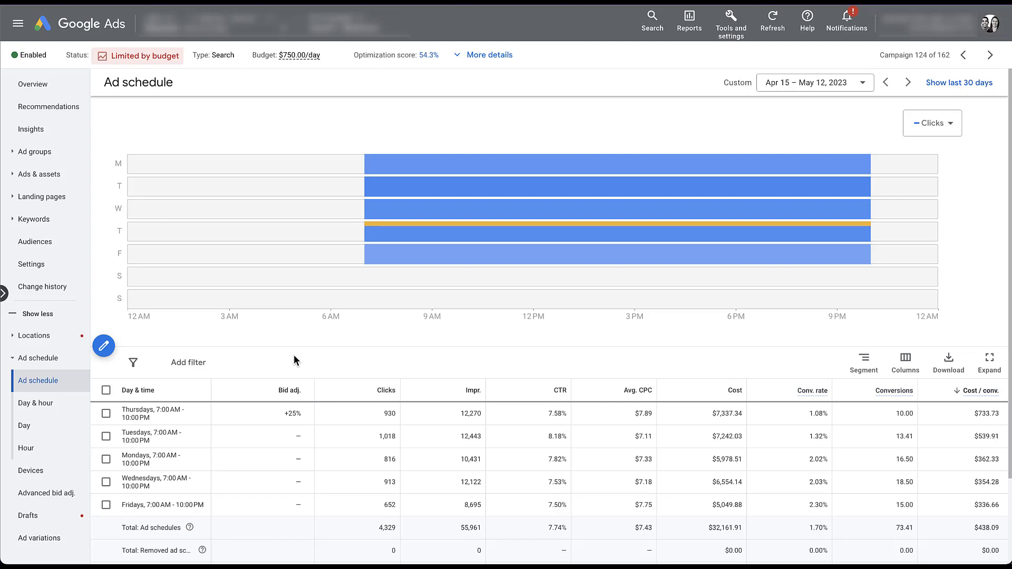
{"action": "mouse_move", "coordinate": [260, 420]}
Delete the 25 value from Thursday's Bid adj. cell and save, leaving no adjustment.
{"action": "left_click", "coordinate": [309, 416]}
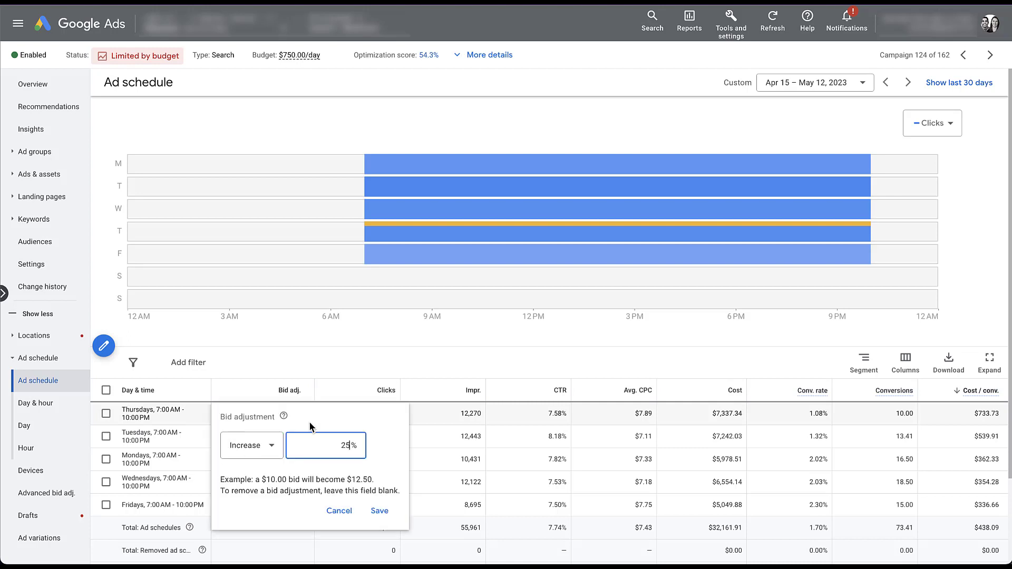
{"action": "double_click", "coordinate": [314, 446]}
{"action": "key", "text": "BackSpace"}
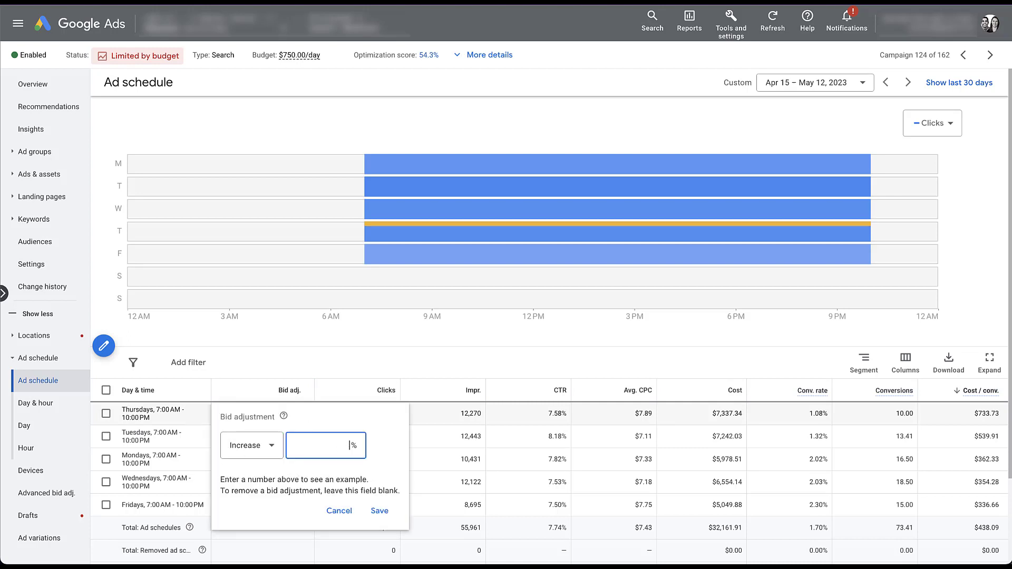
{"action": "left_click", "coordinate": [381, 517]}
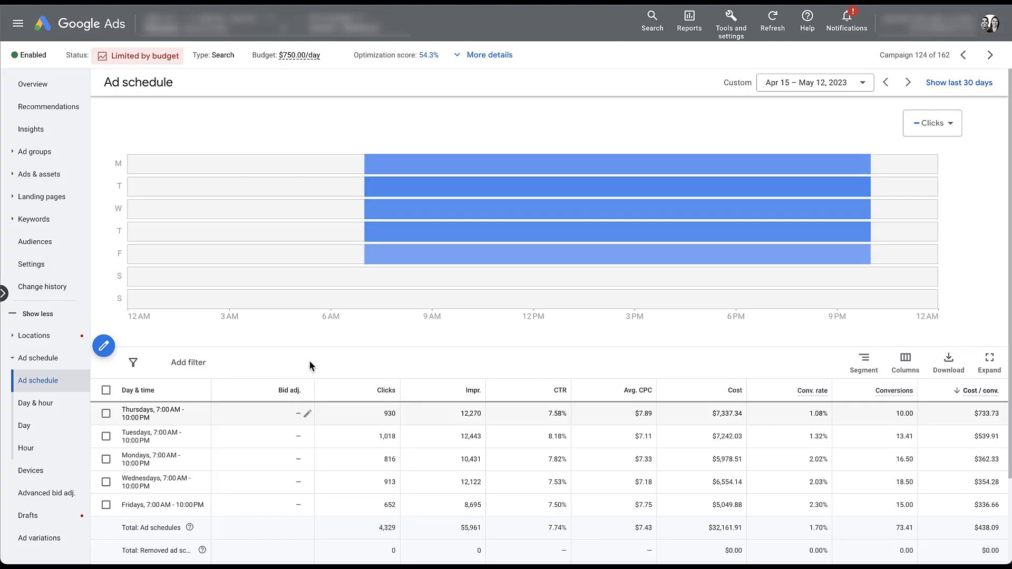